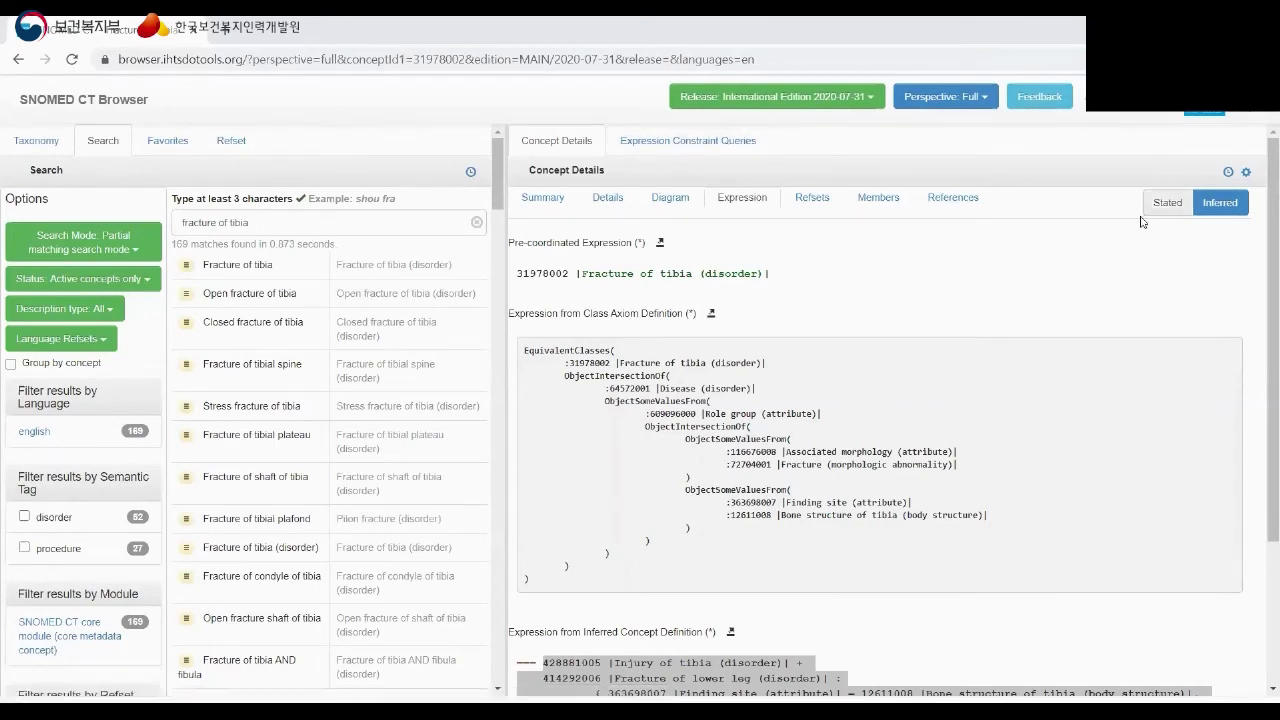
# Step: Return to the SNOMED CT Browser home page, review the available editions, and open the MRCM Browser
pyautogui.click(117, 104)
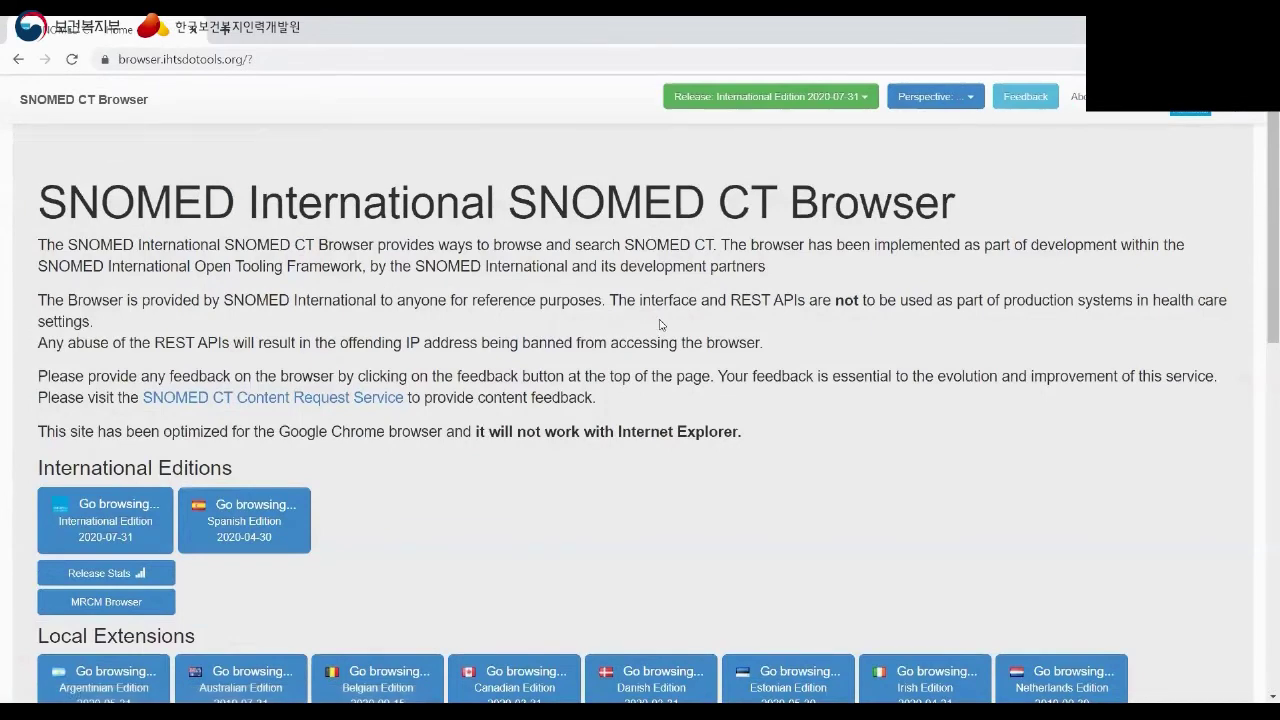
pyautogui.scroll(-3, 659, 323)
pyautogui.scroll(-5, 660, 326)
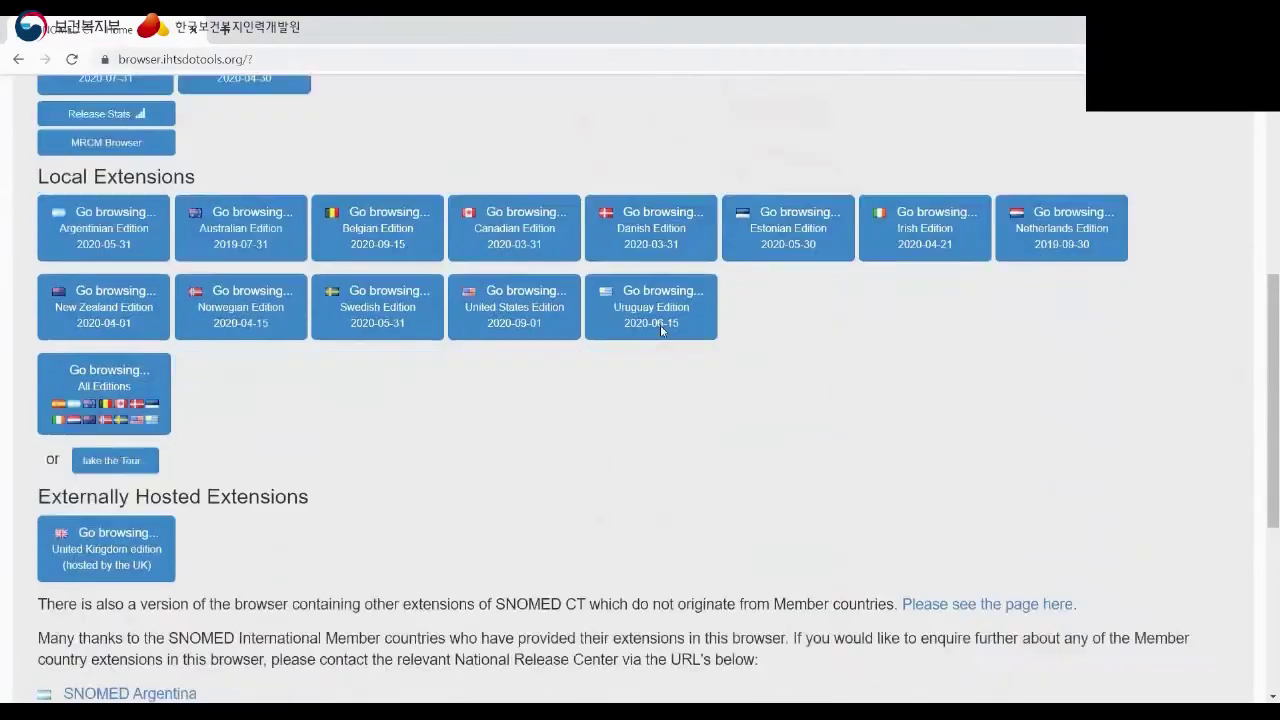
pyautogui.scroll(-3, 660, 327)
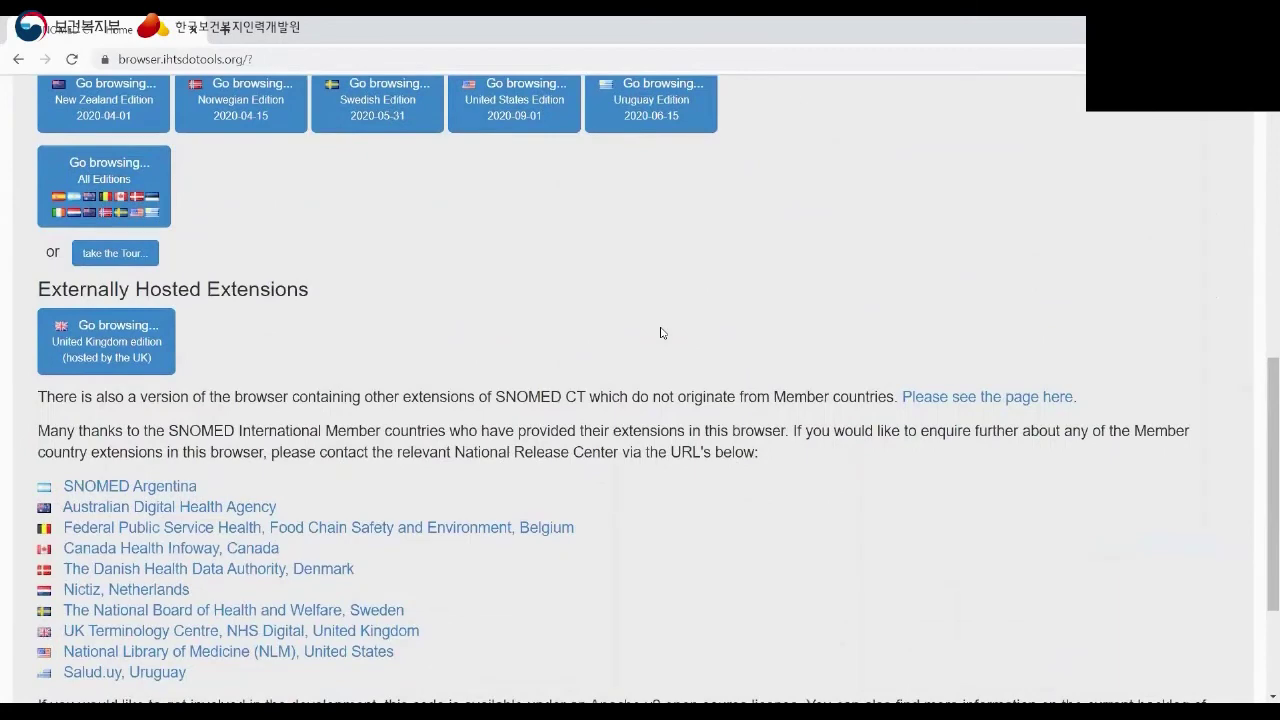
pyautogui.scroll(-2, 660, 335)
pyautogui.scroll(5, 663, 337)
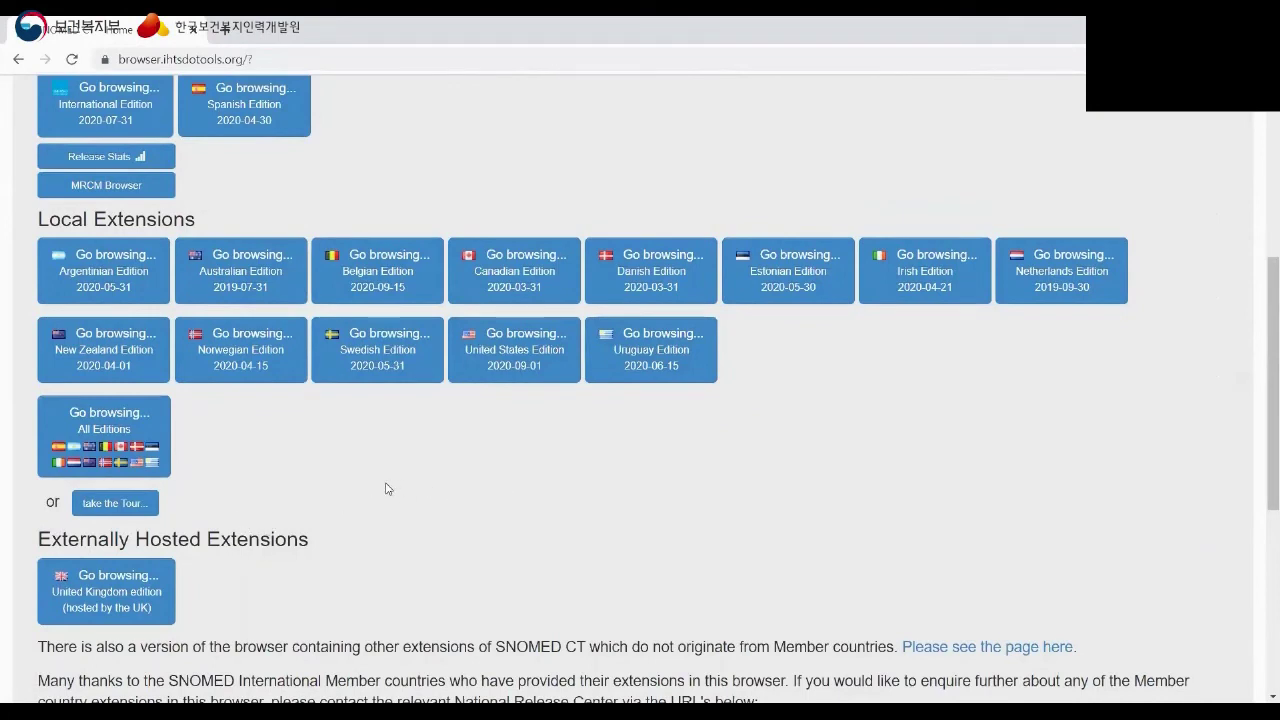
pyautogui.scroll(1, 286, 471)
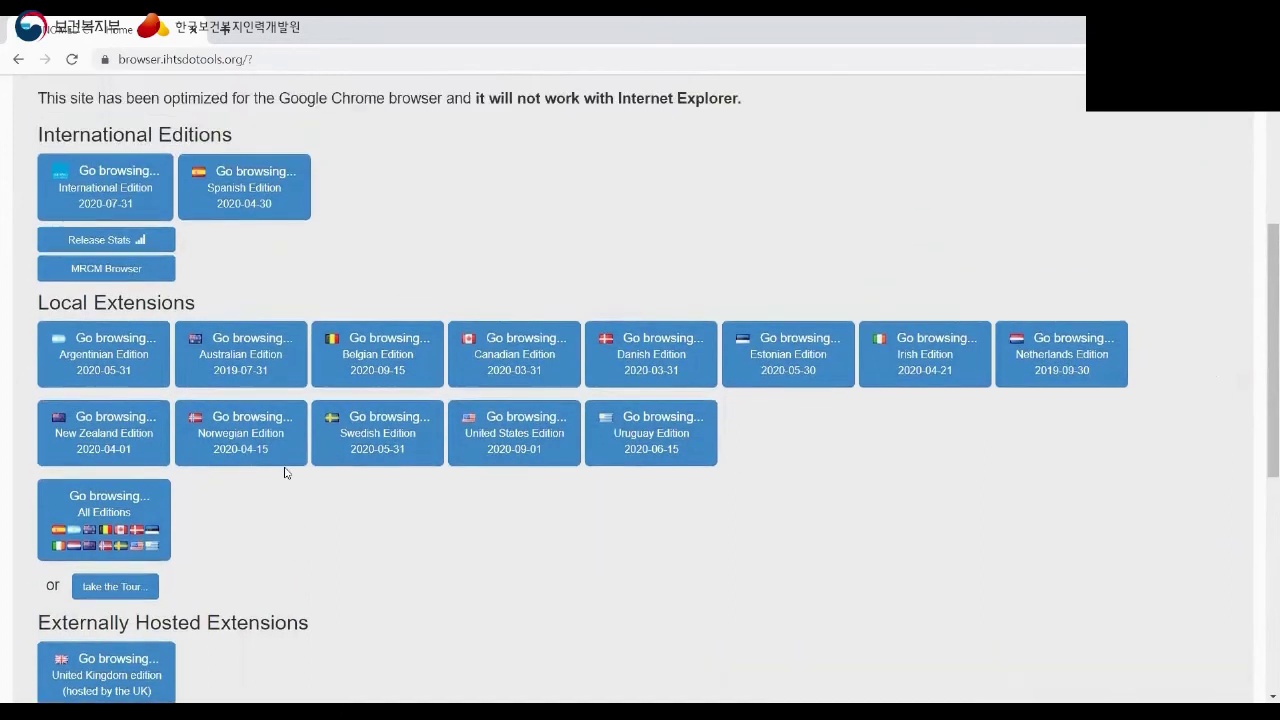
pyautogui.click(114, 269)
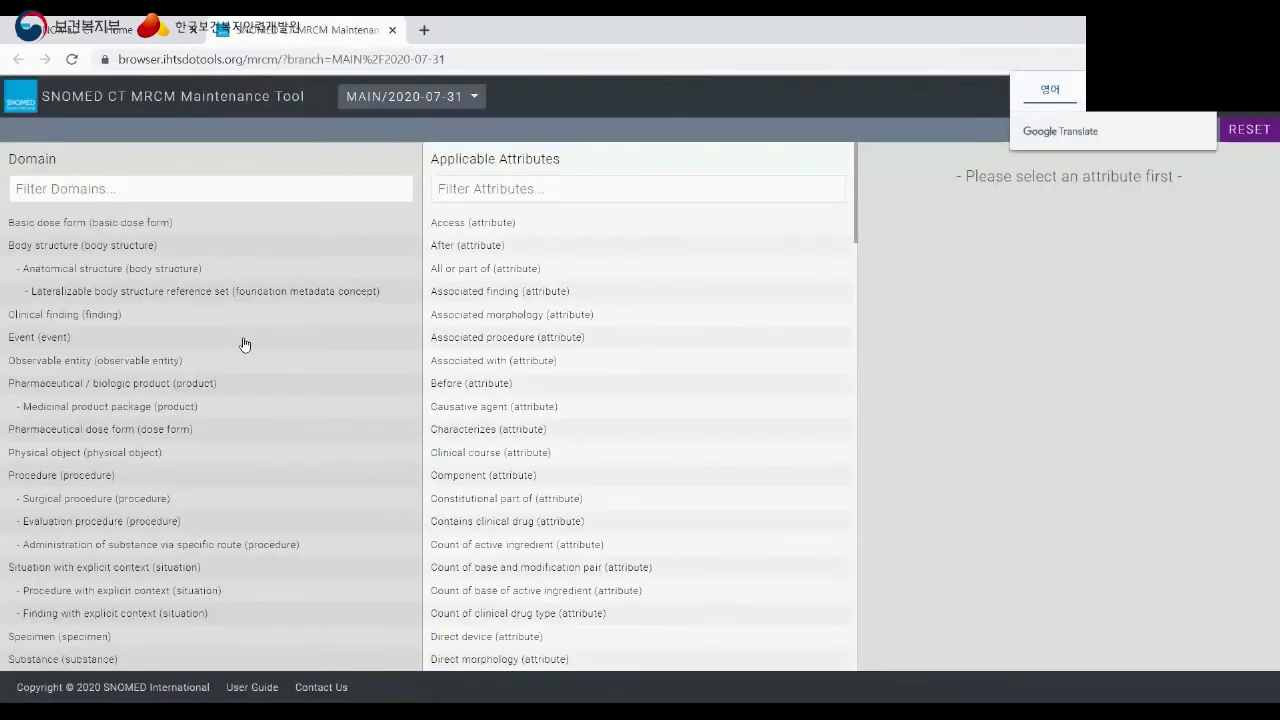
# Step: Show the applicable attributes of the Event domain and of the Clinical finding domain
pyautogui.click(144, 186)
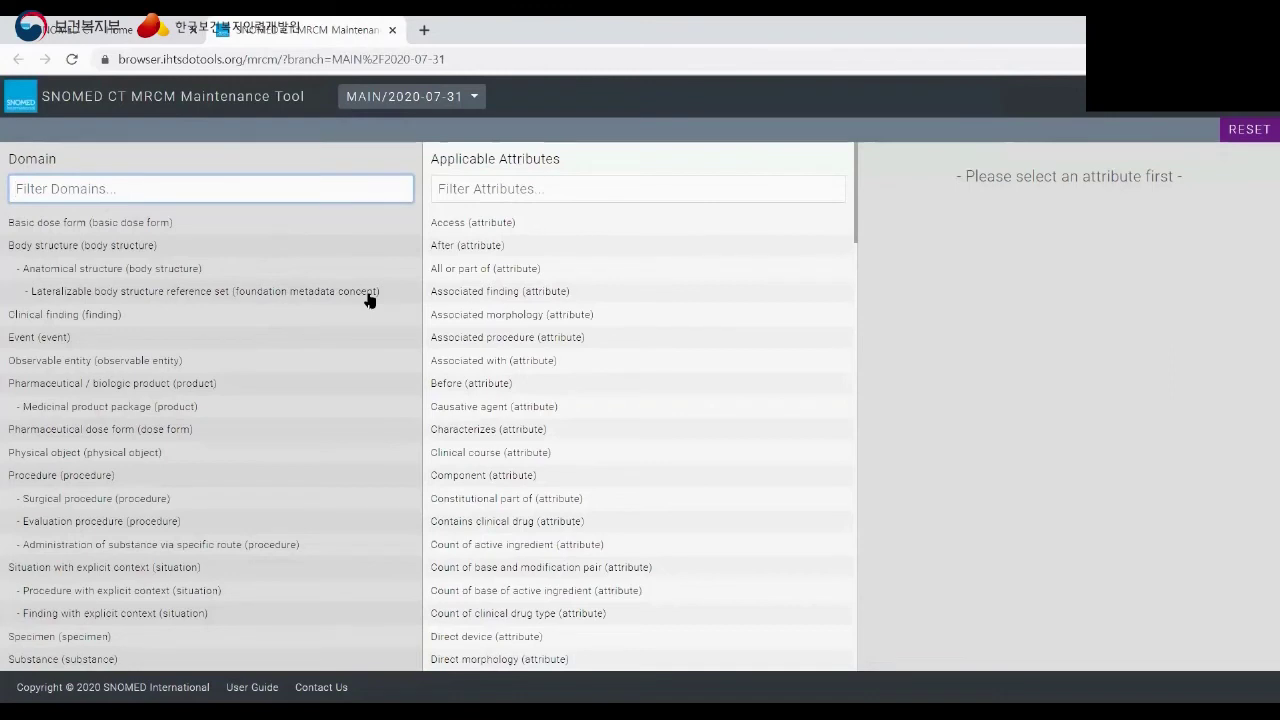
pyautogui.click(64, 341)
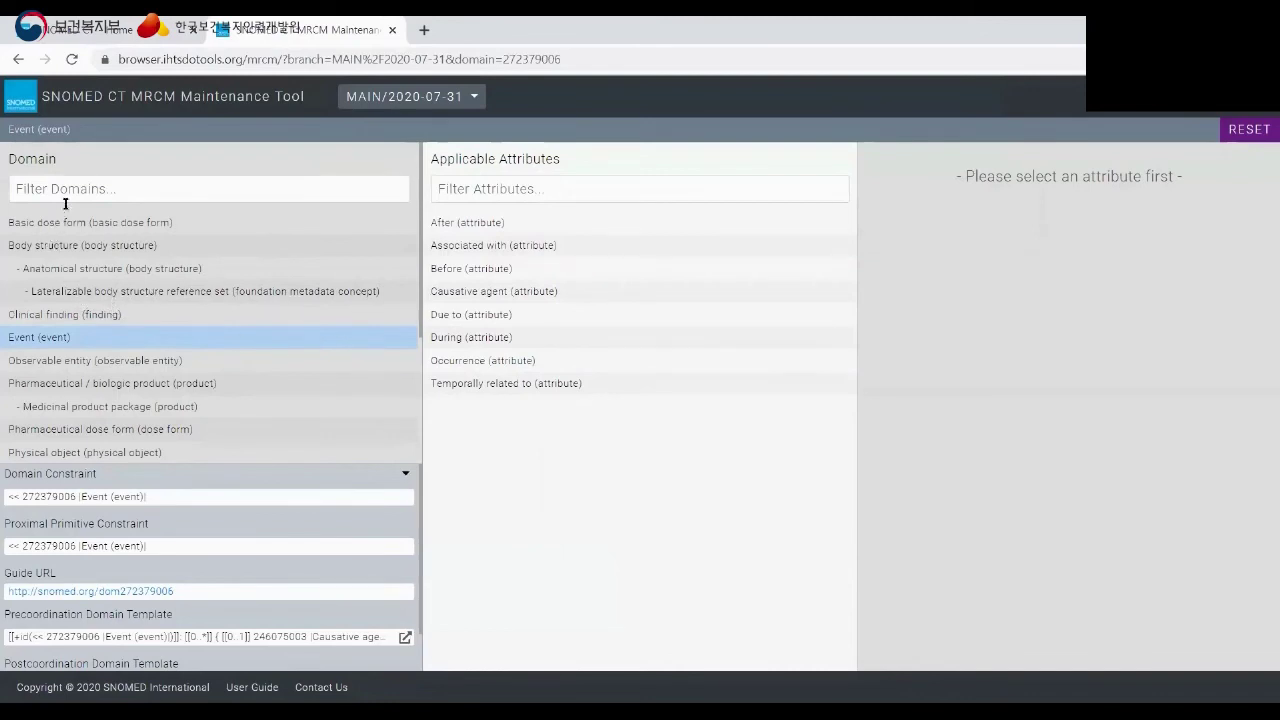
pyautogui.click(60, 320)
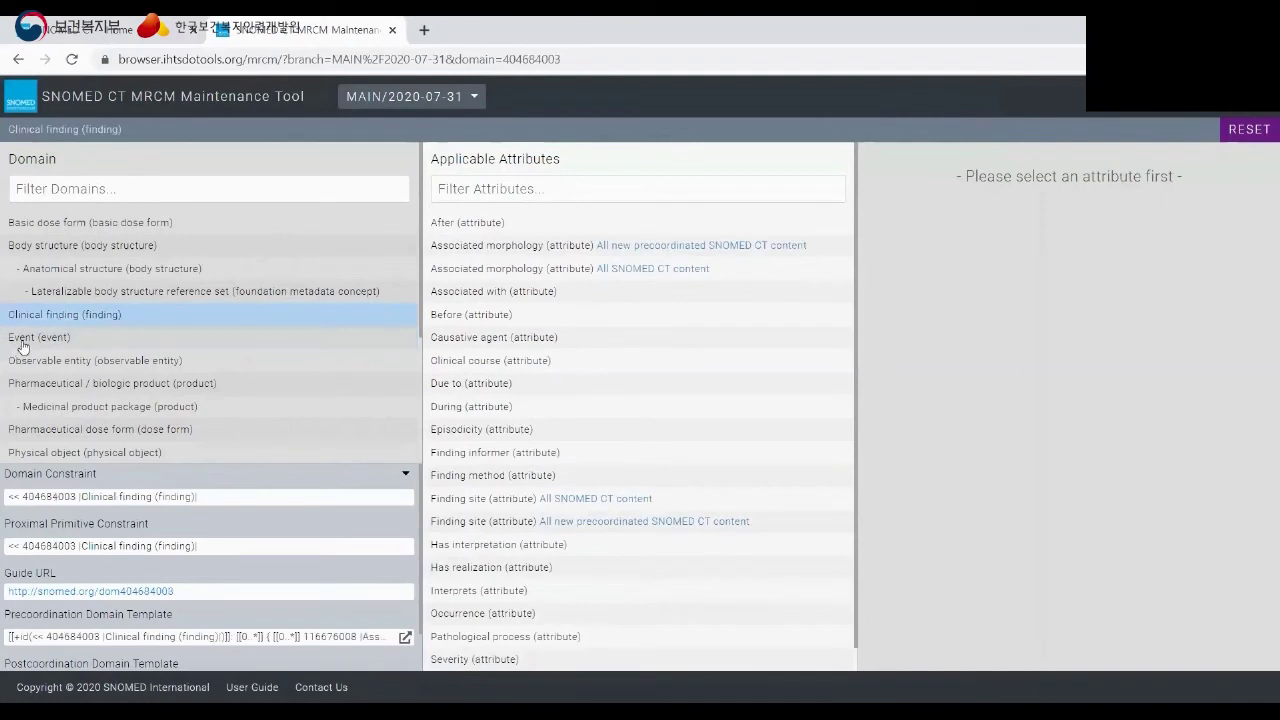
# Step: Show the applicable attributes of the Basic dose form domain
pyautogui.click(74, 231)
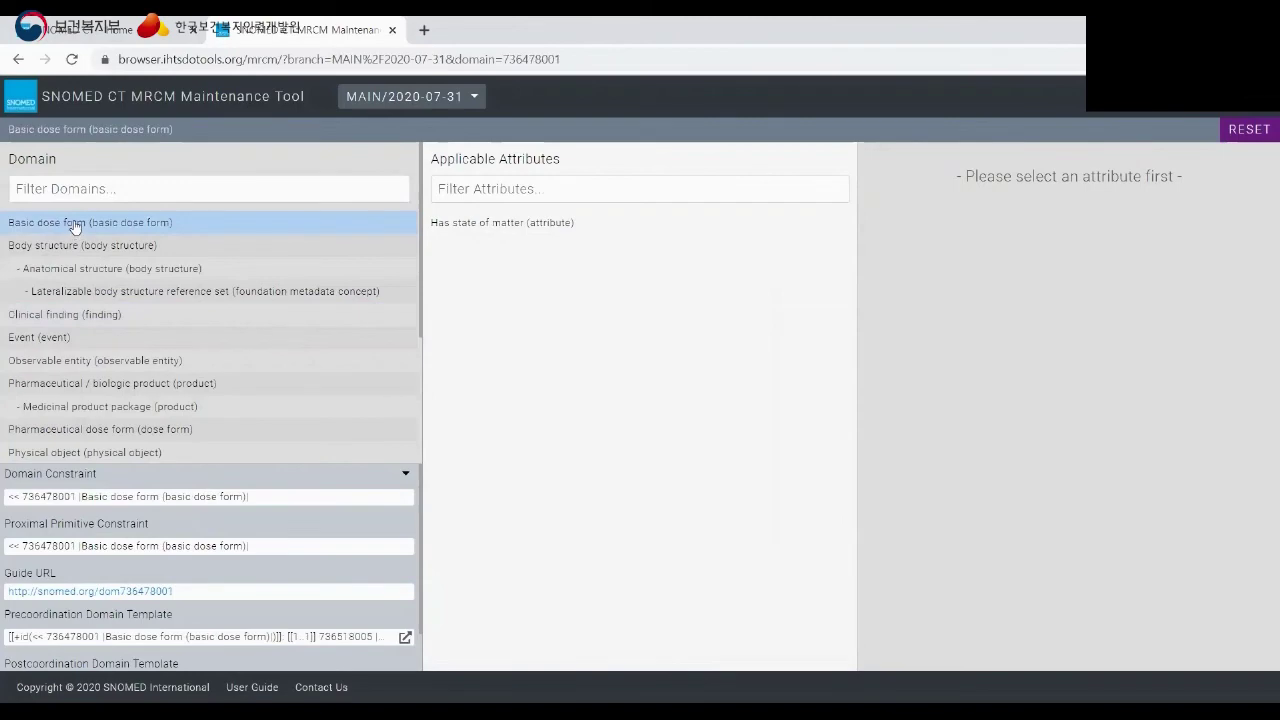
pyautogui.click(74, 227)
pyautogui.doubleClick(74, 224)
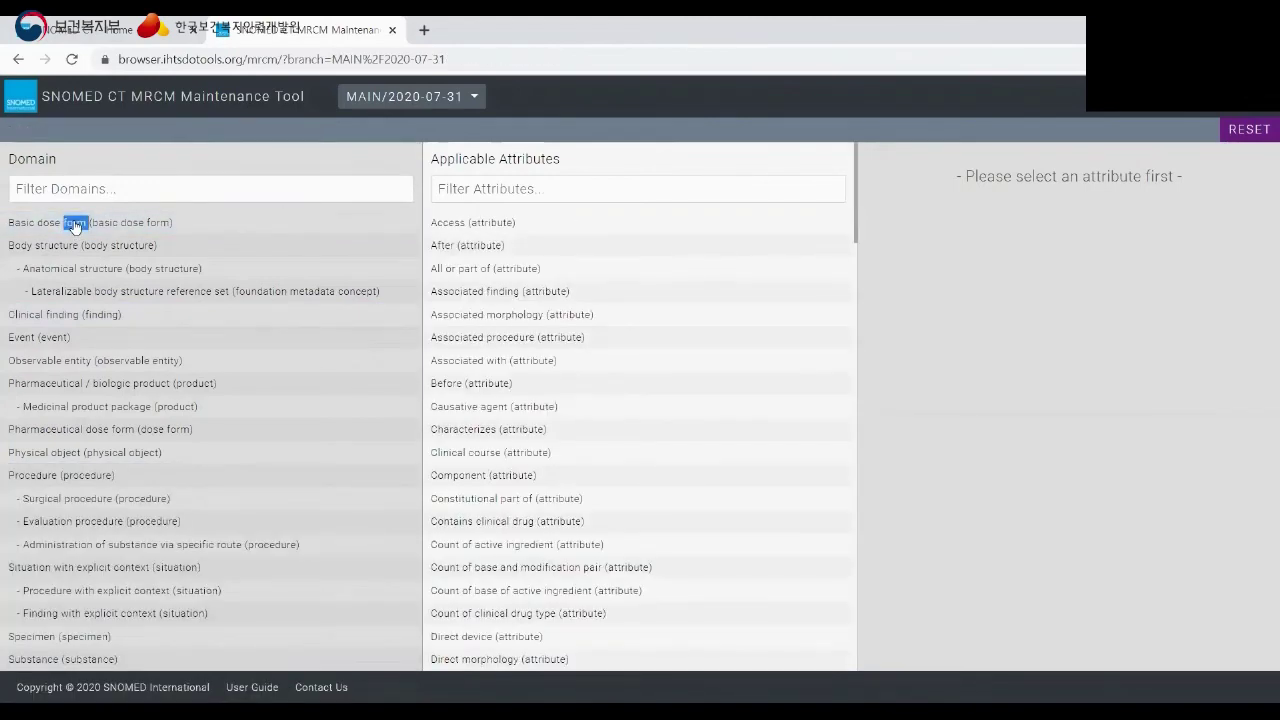
pyautogui.click(74, 226)
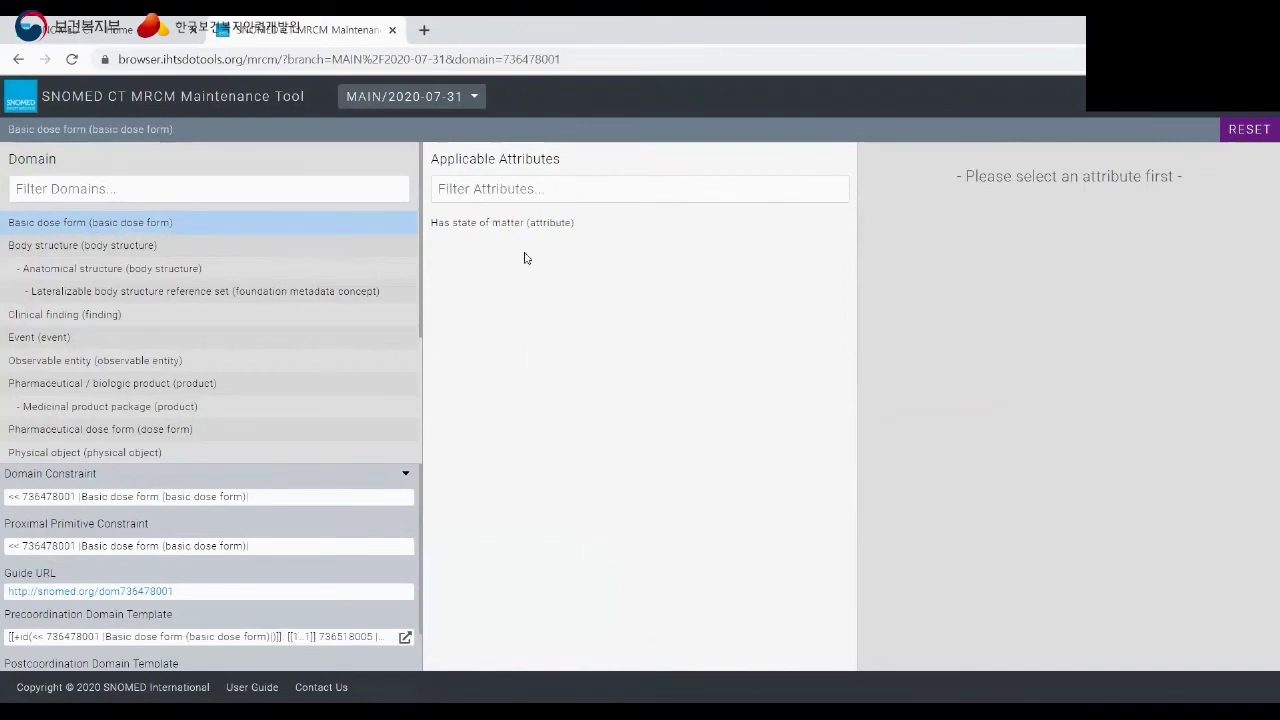
# Step: Show the applicable attributes of the Body structure domain and its Anatomical structure subdomain, leaving no domain selected
pyautogui.doubleClick(101, 250)
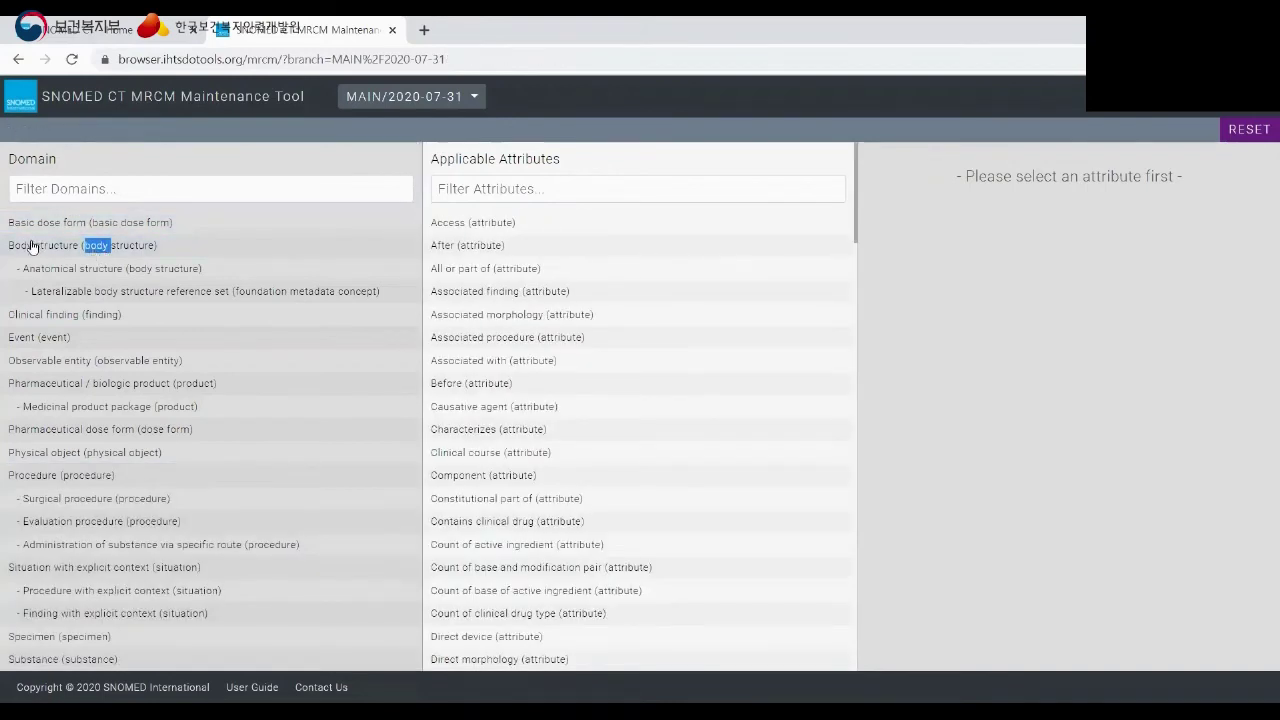
pyautogui.click(101, 250)
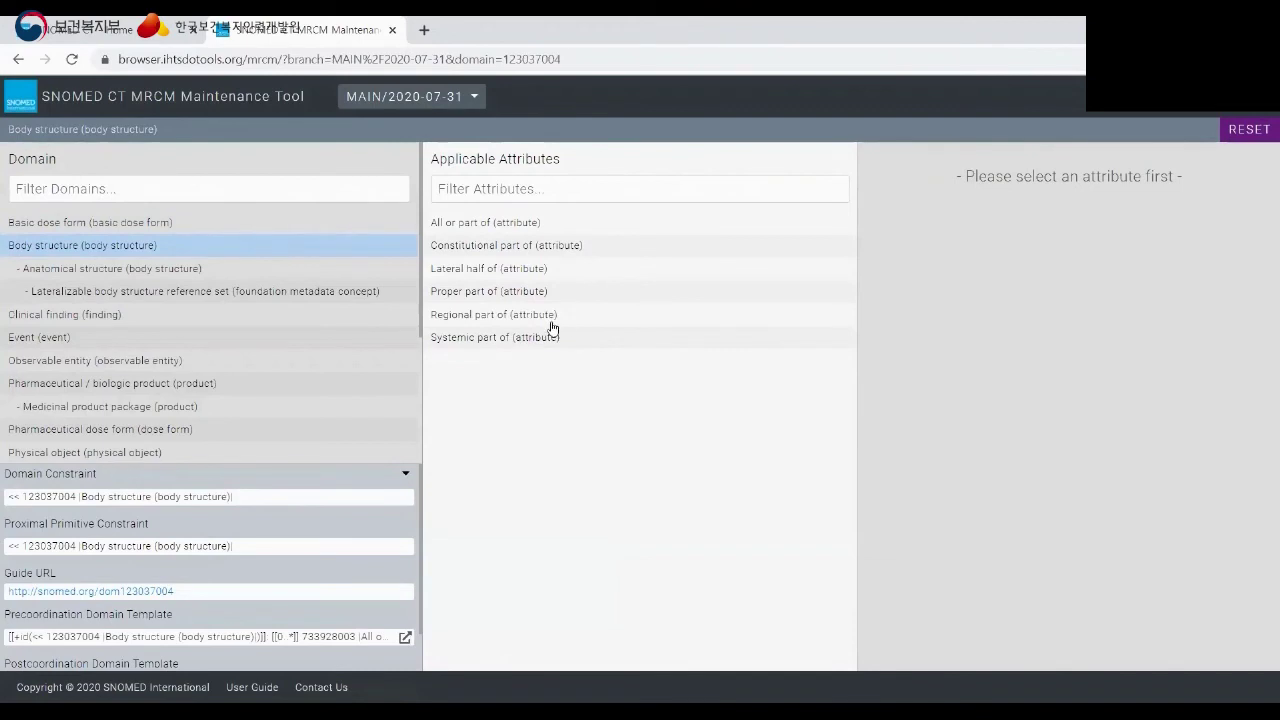
pyautogui.click(120, 279)
pyautogui.click(120, 279)
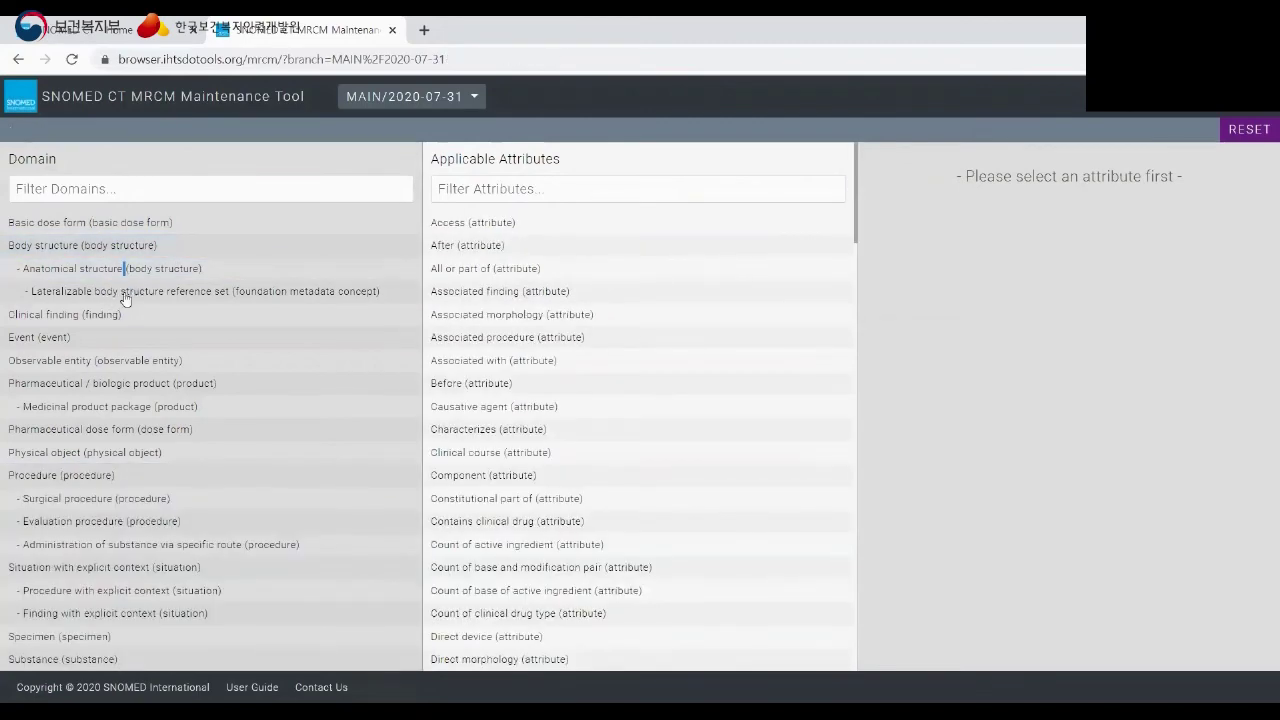
# Step: Show the attributes applicable to the Lateralizable body structure reference set under Anatomical structure
pyautogui.click(156, 292)
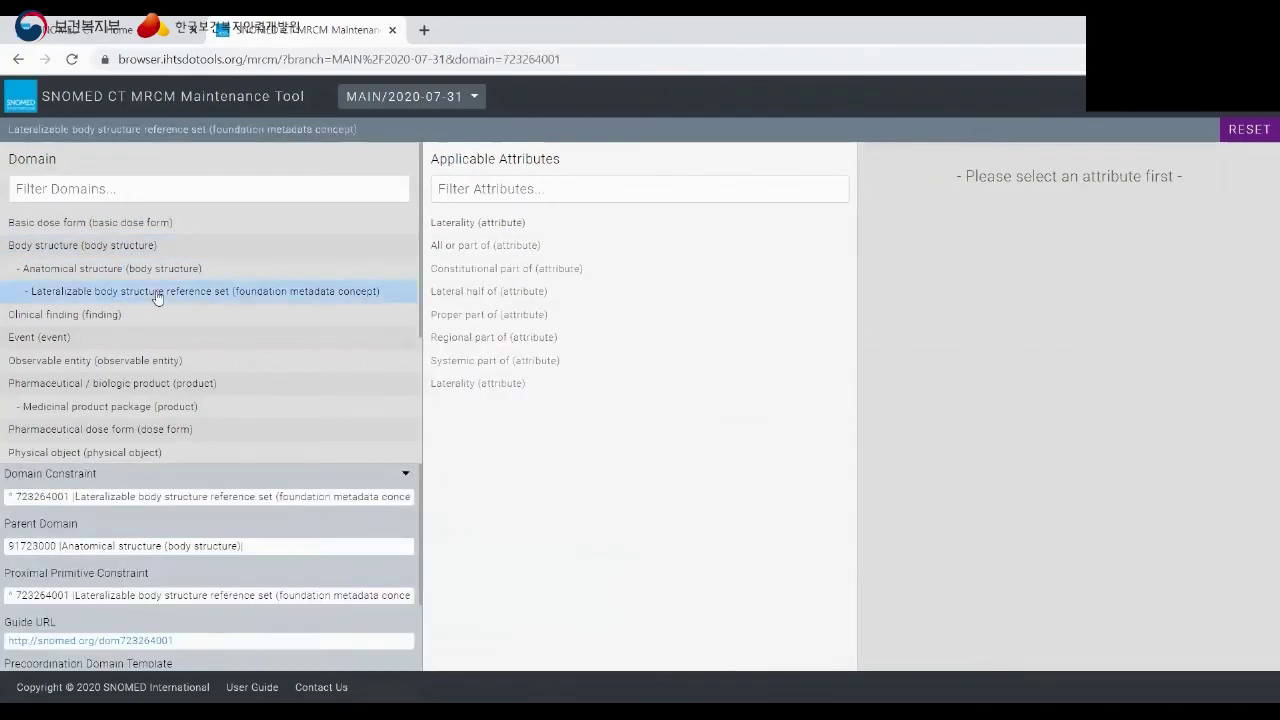
pyautogui.doubleClick(156, 292)
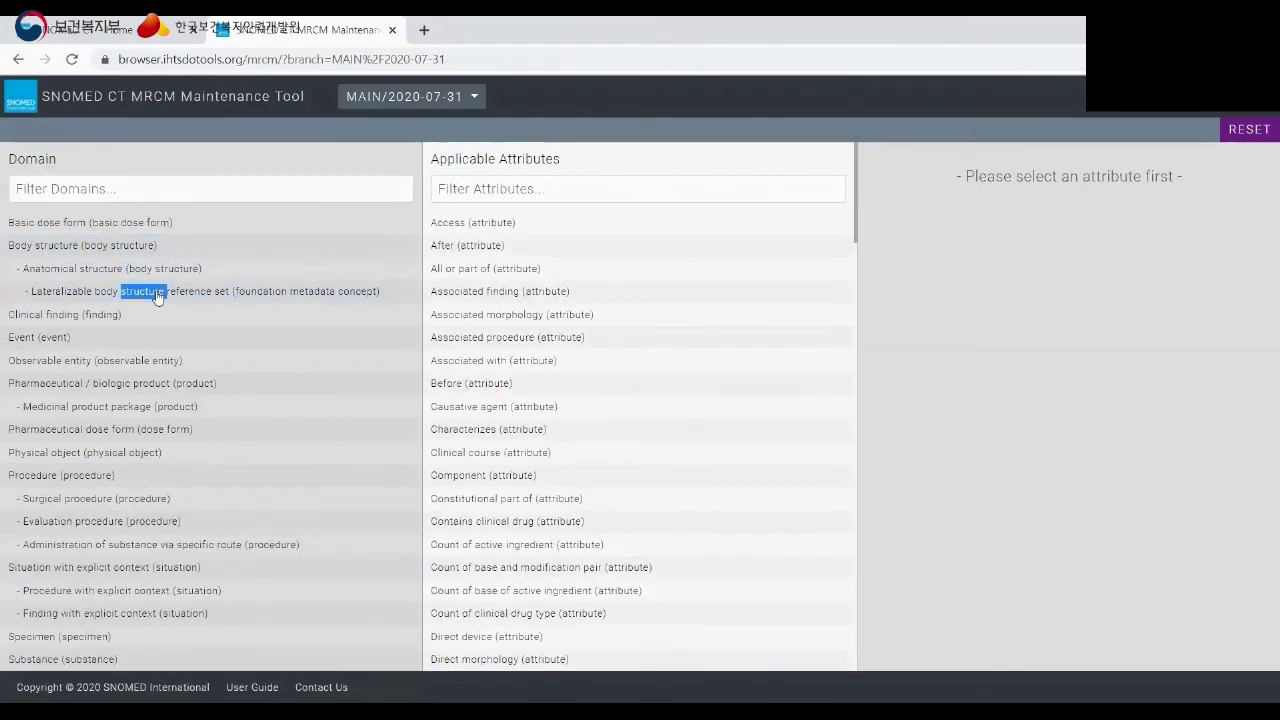
pyautogui.click(282, 296)
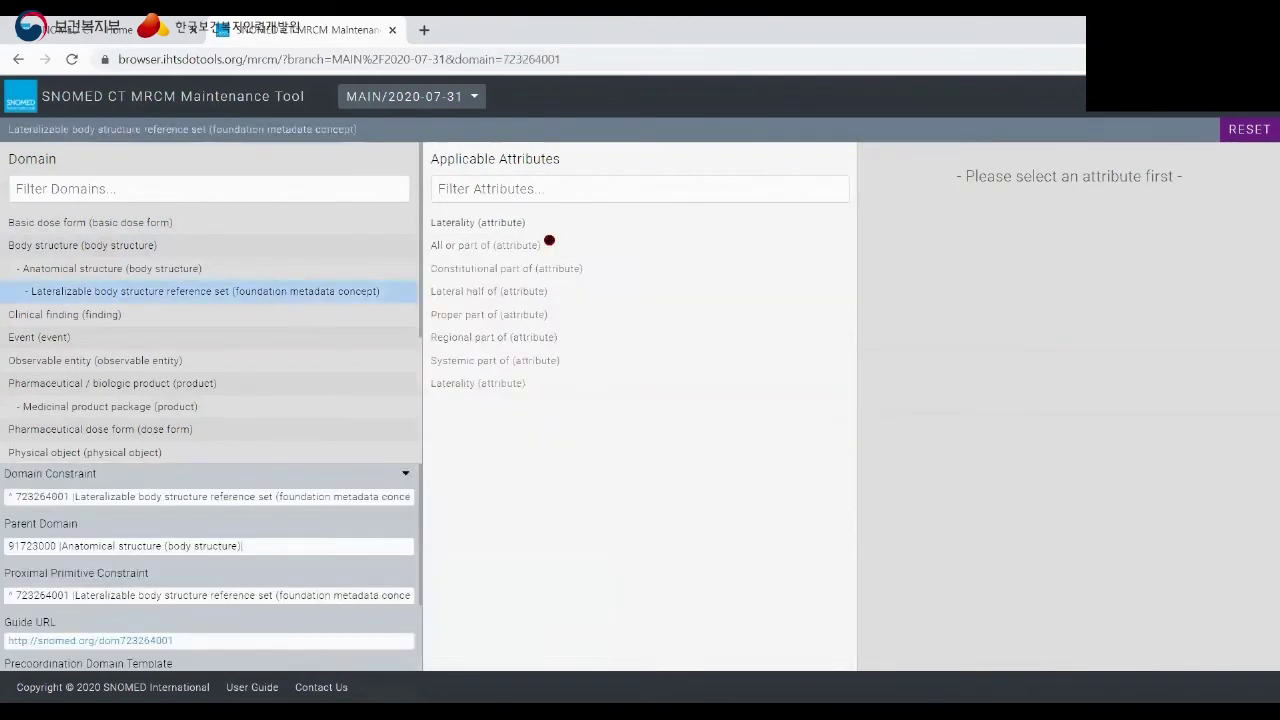
# Step: Compare the Clinical finding attributes with those of the Event domain, and review Event's domain constraints and templates
pyautogui.click(48, 318)
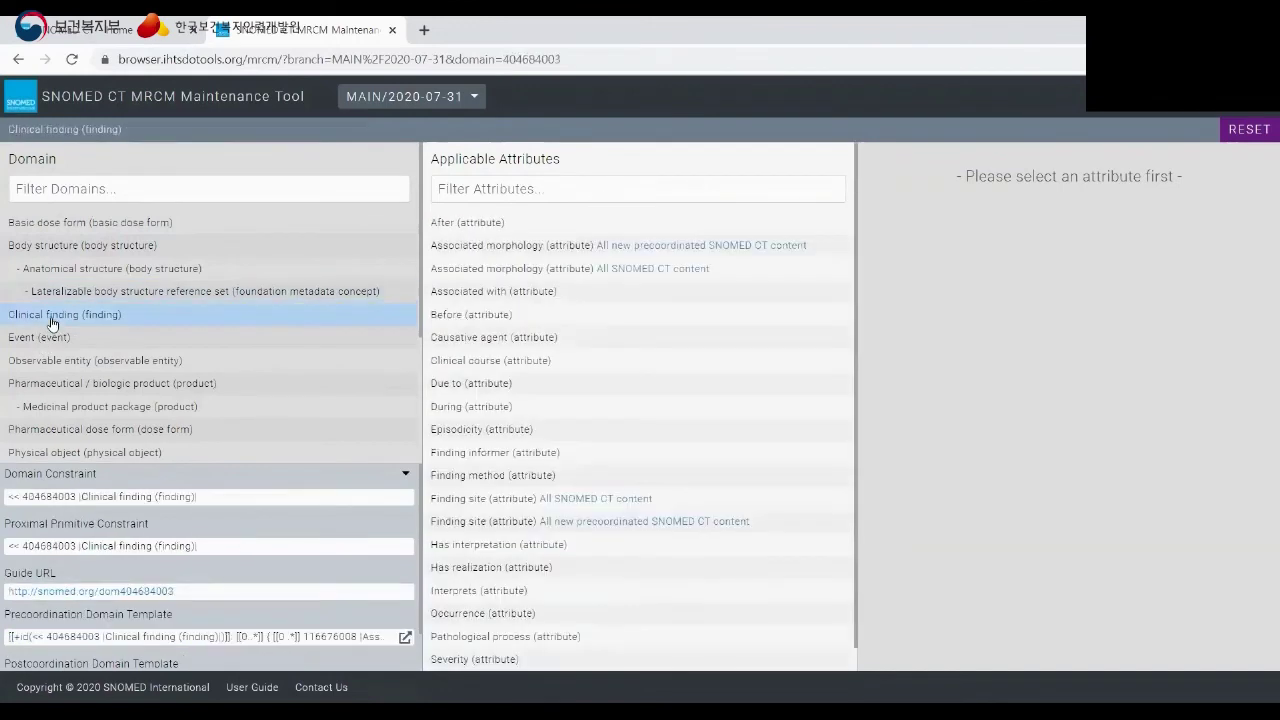
pyautogui.click(37, 340)
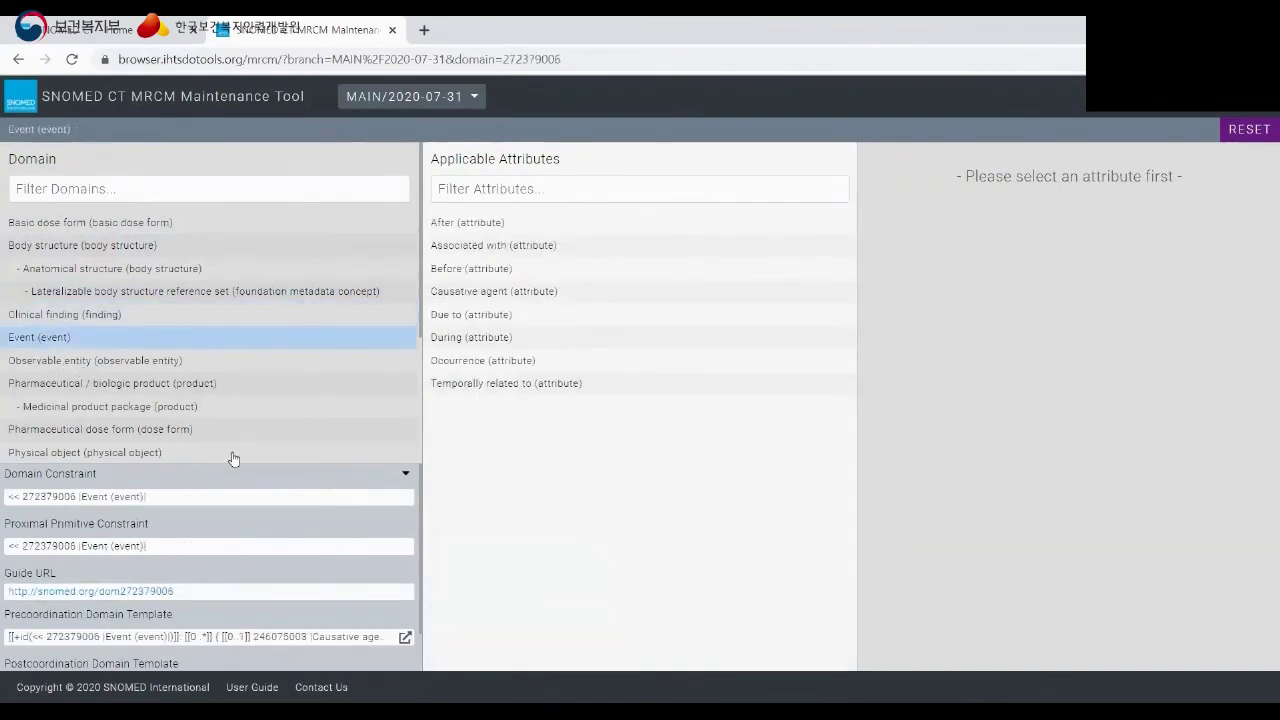
pyautogui.scroll(-1, 268, 470)
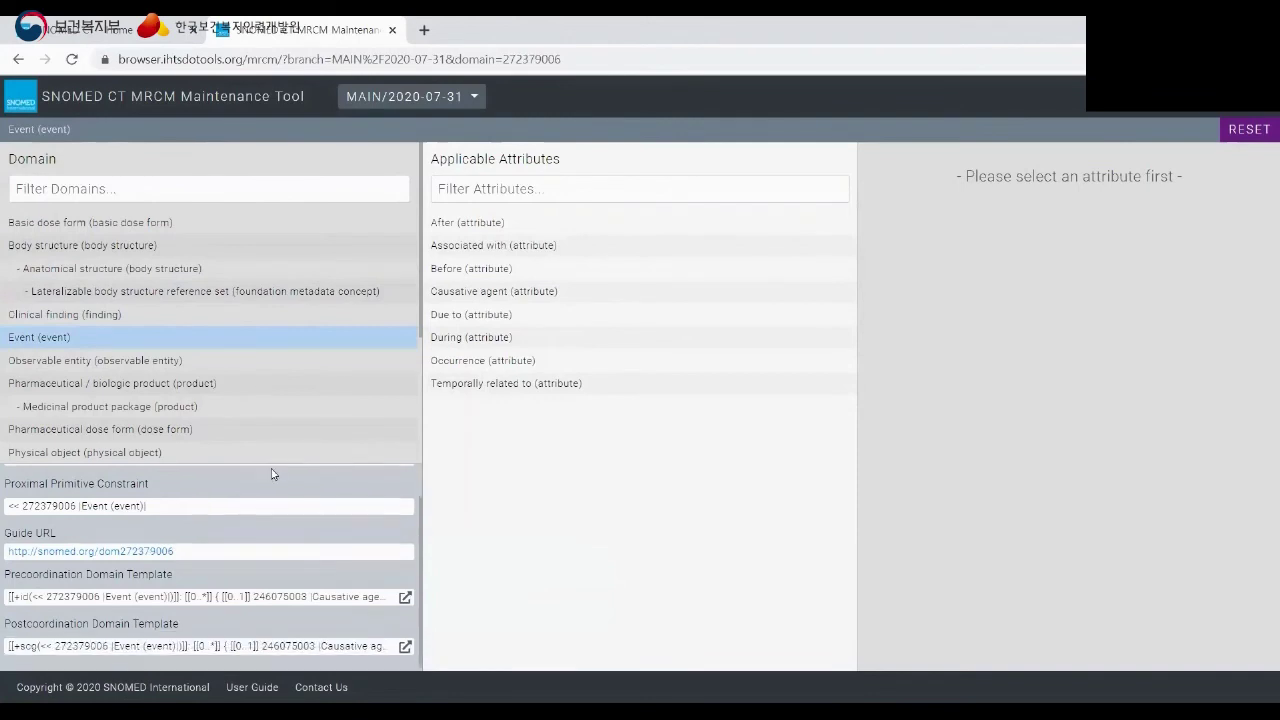
pyautogui.click(43, 341)
pyautogui.click(41, 340)
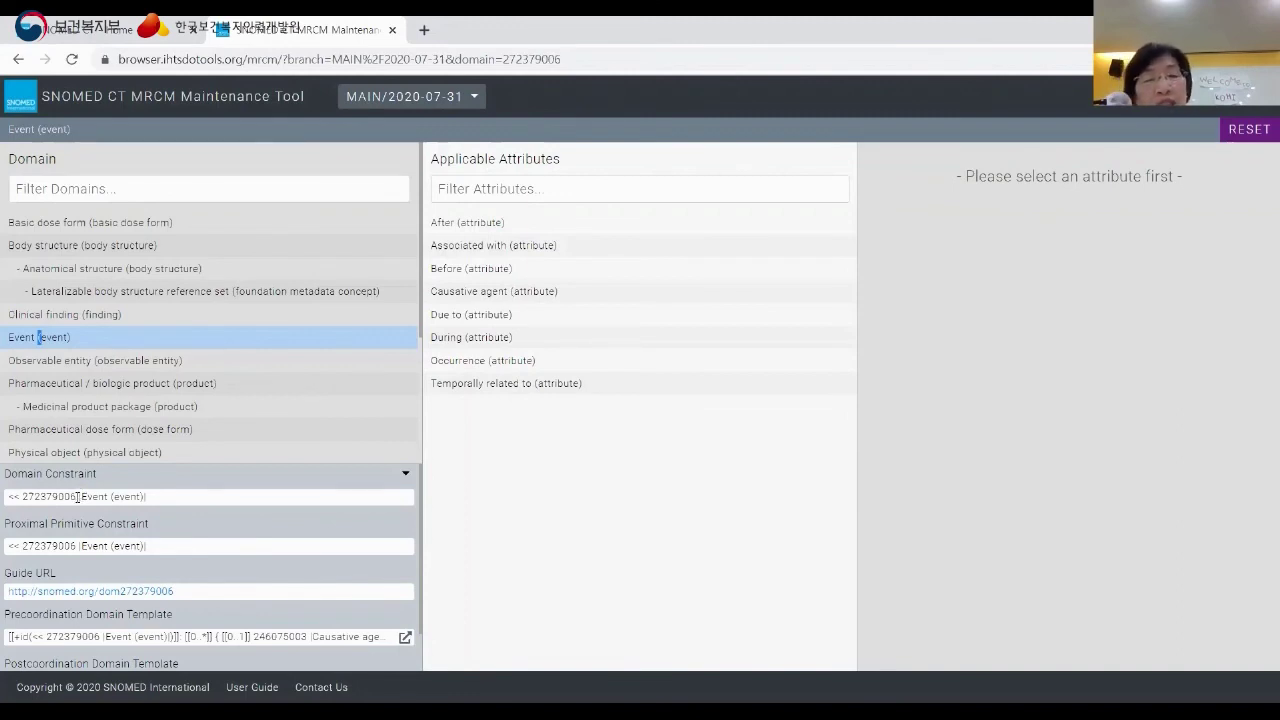
# Step: Select the Medicinal product package domain to show its applicable attributes and constraints
pyautogui.doubleClick(83, 413)
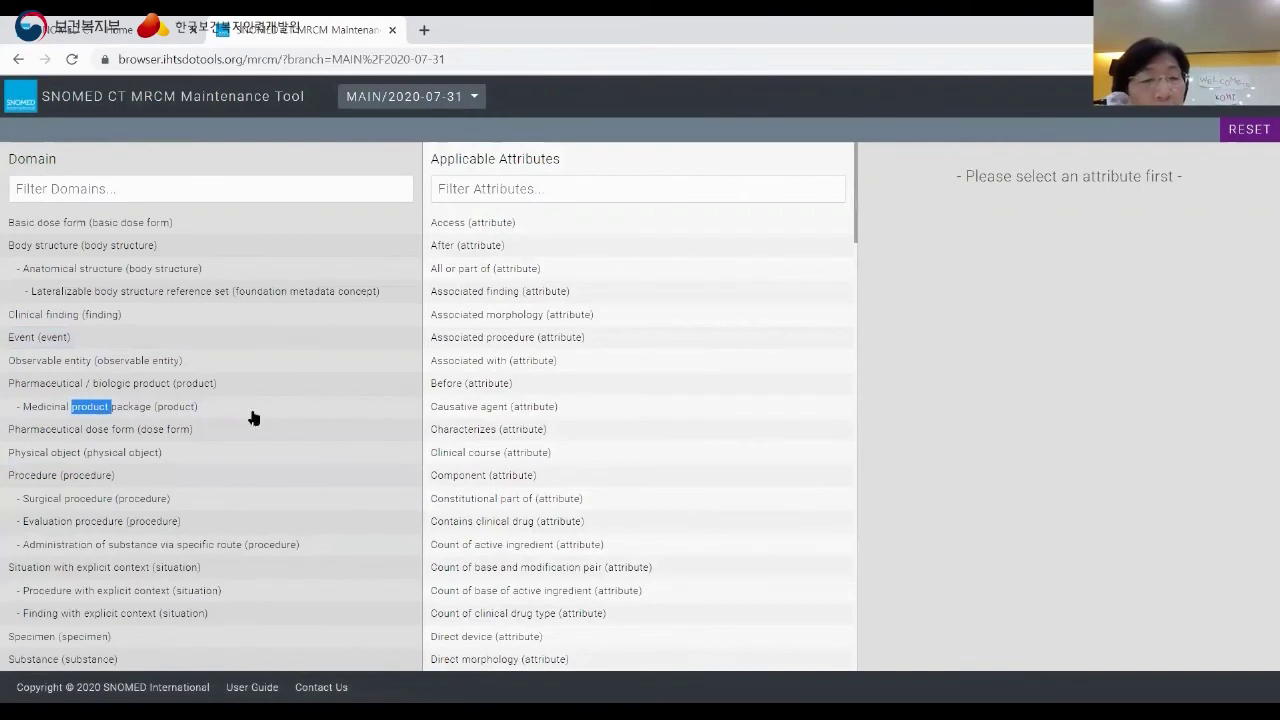
pyautogui.doubleClick(64, 412)
pyautogui.click(66, 414)
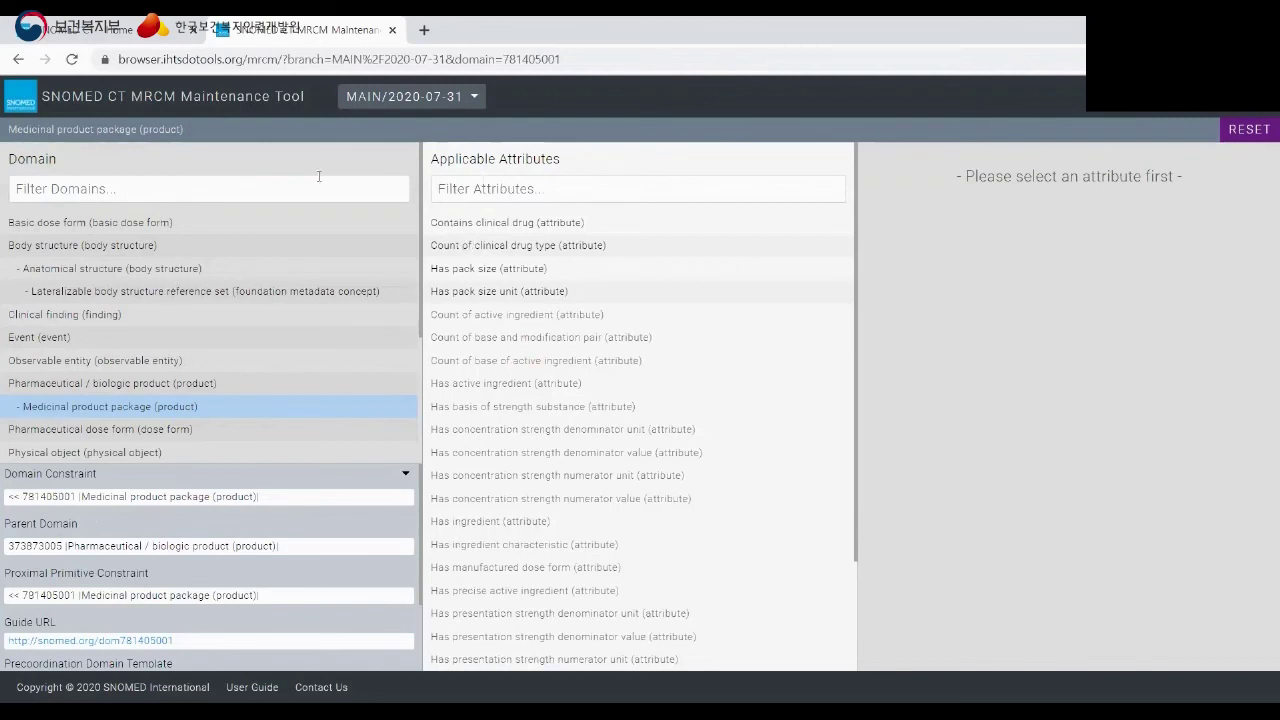
# Step: Filter the domain list by "fracture"
pyautogui.click(91, 187)
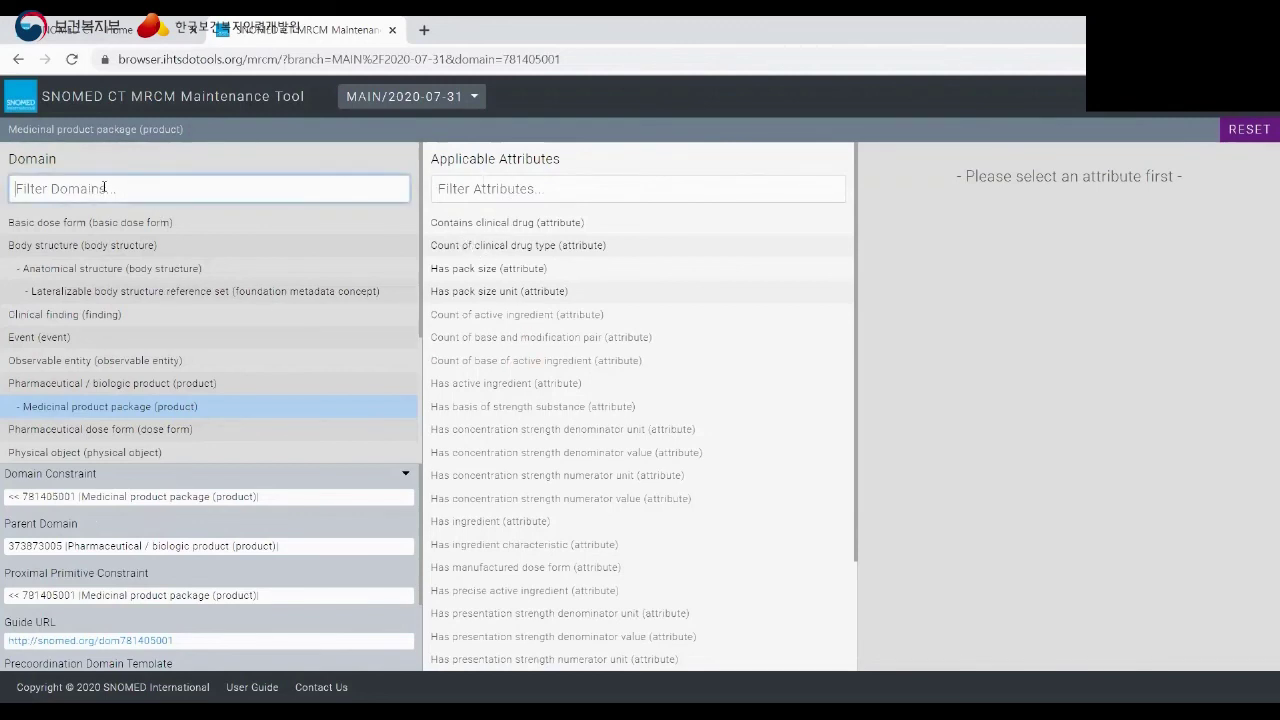
pyautogui.write('frac')
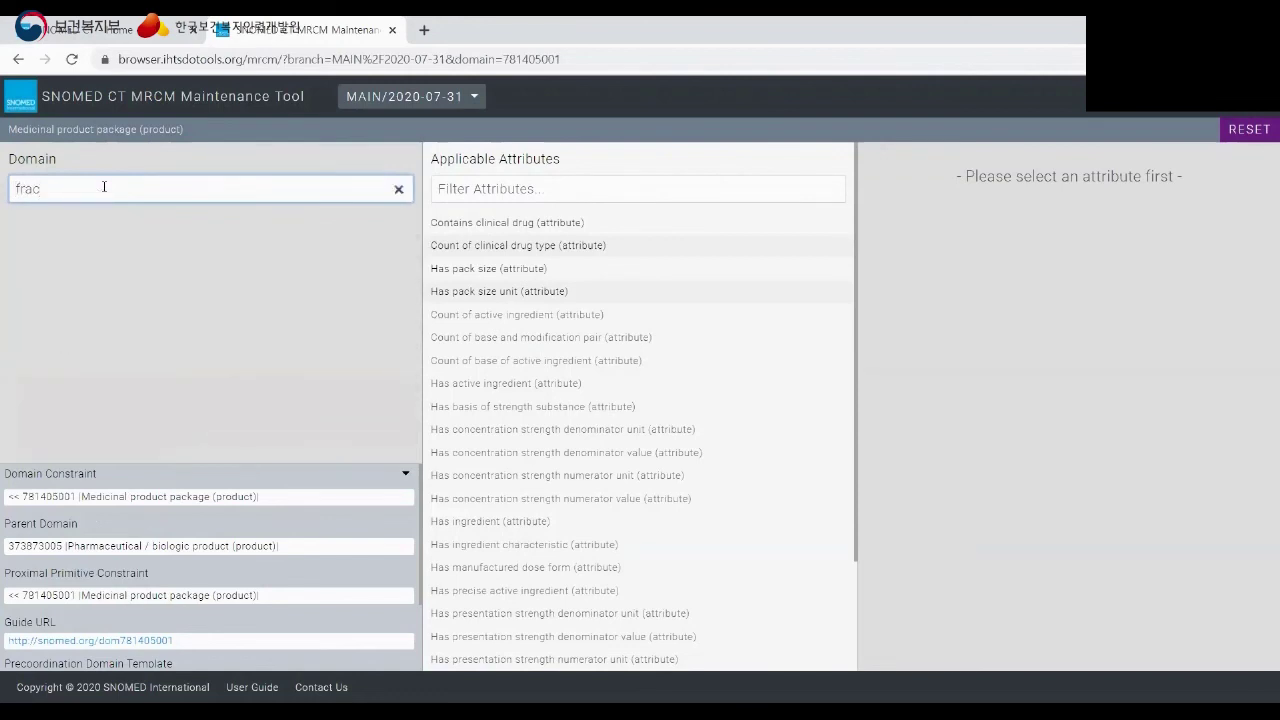
pyautogui.write('ture')
# Step: Replace the domain filter text with "finding site"
pyautogui.hotkey('ctrl', 'a')
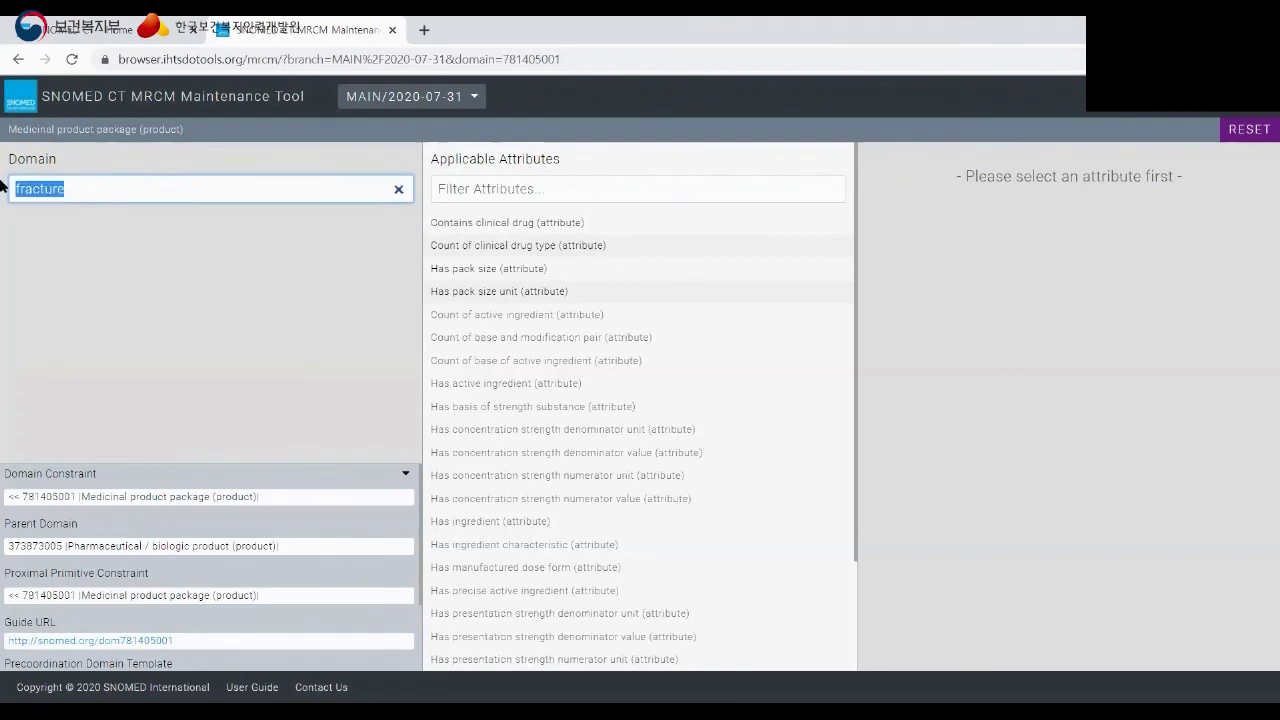
pyautogui.write('finding')
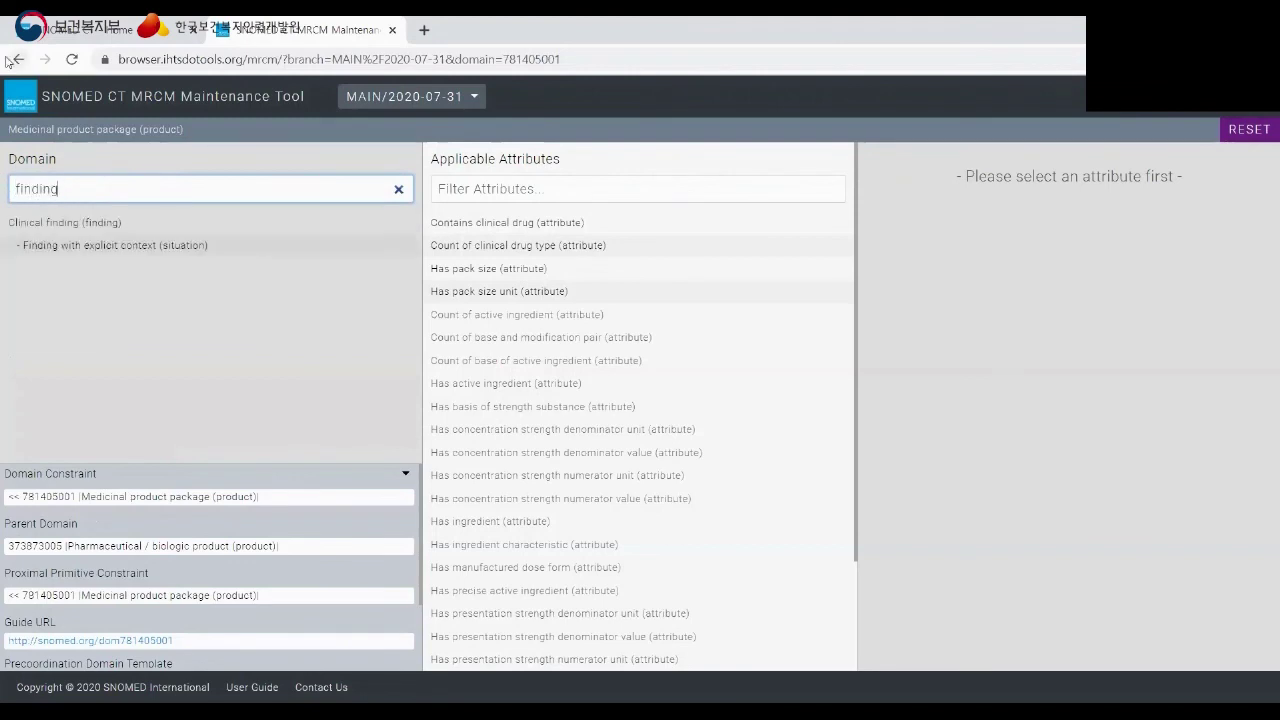
pyautogui.write(' site')
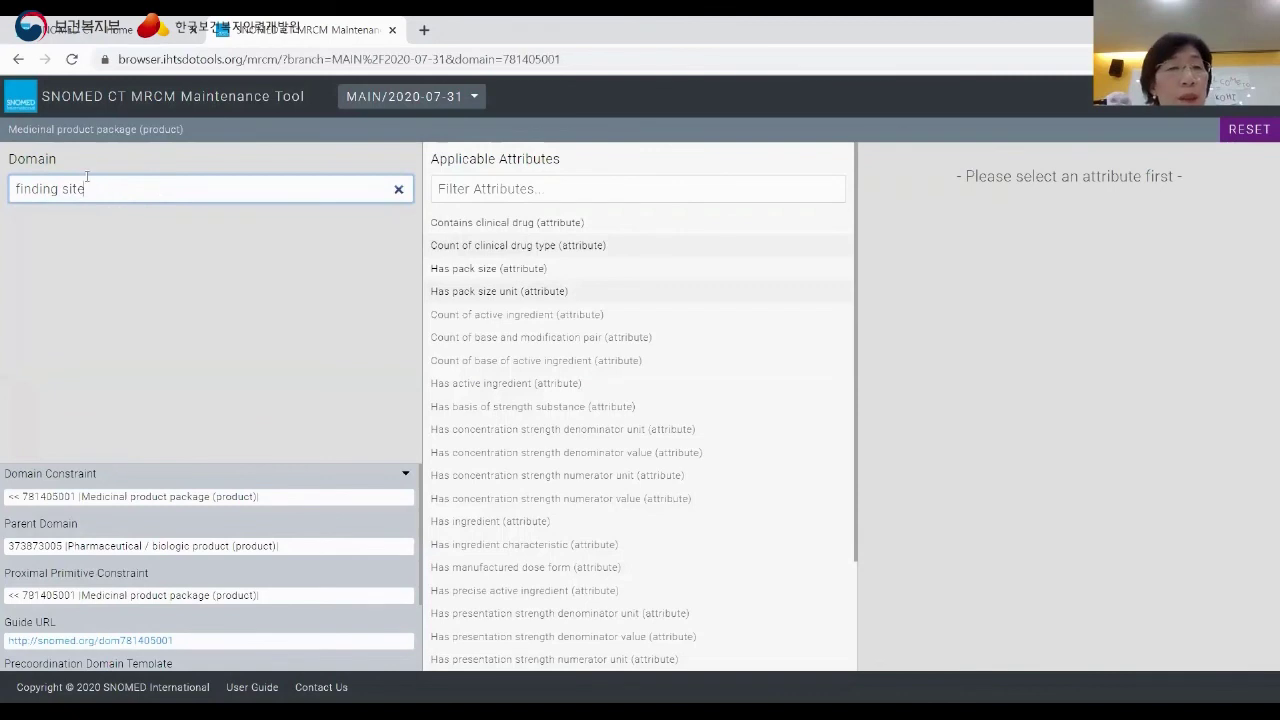
# Step: Filter the domain list by "dose" instead, and clear the filter to list all domains
pyautogui.moveTo(97, 189); pyautogui.dragTo(2, 168)
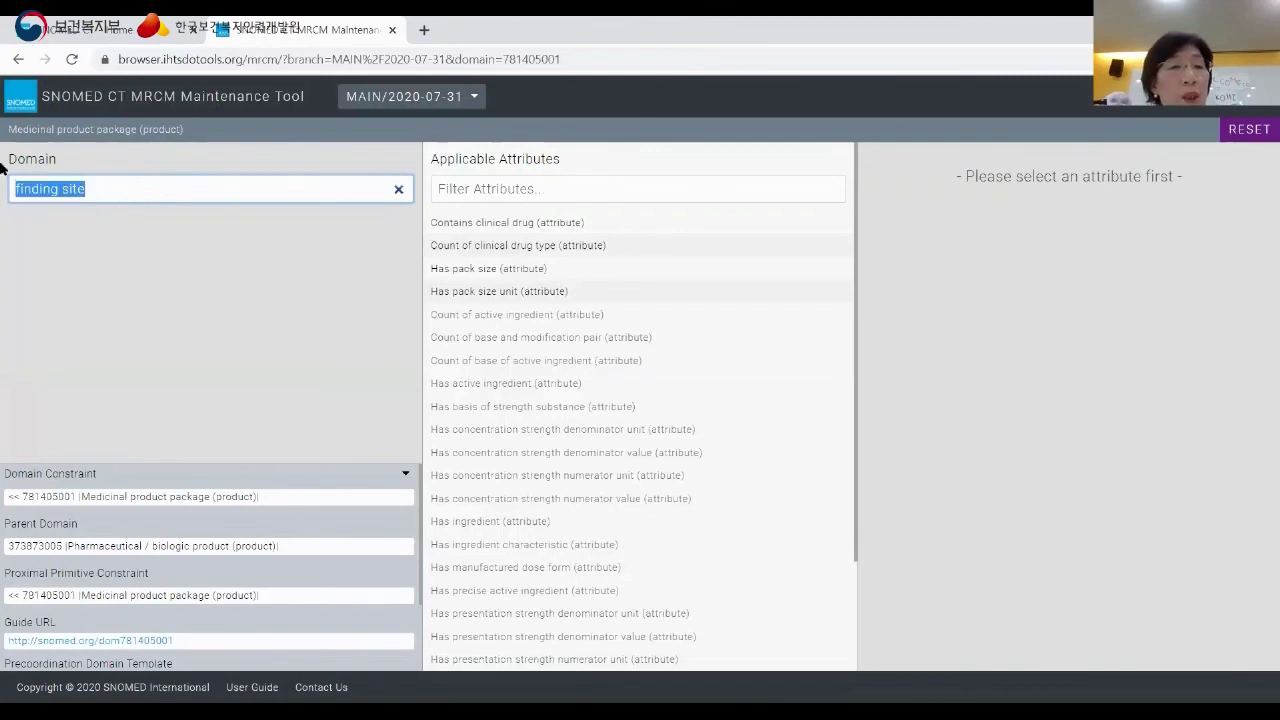
pyautogui.write('dos')
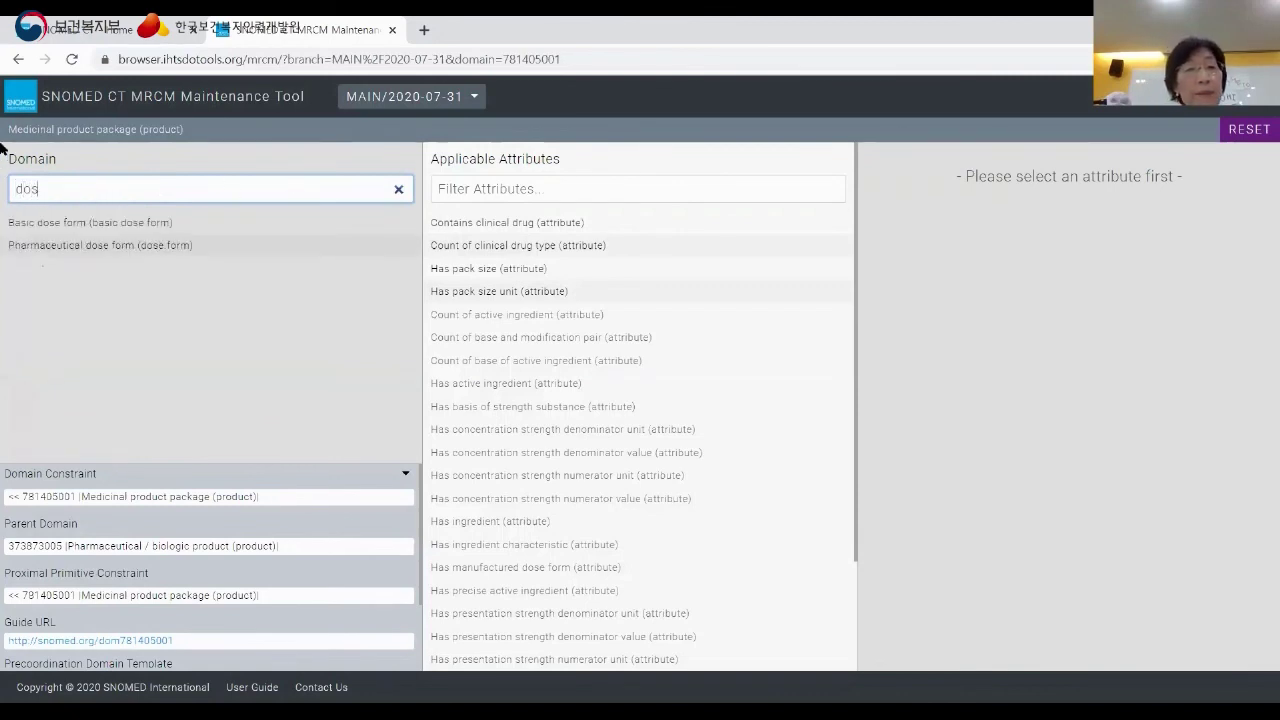
pyautogui.write('e')
pyautogui.press('BackSpace')
pyautogui.press('BackSpace')
pyautogui.press('BackSpace')
pyautogui.press('BackSpace')
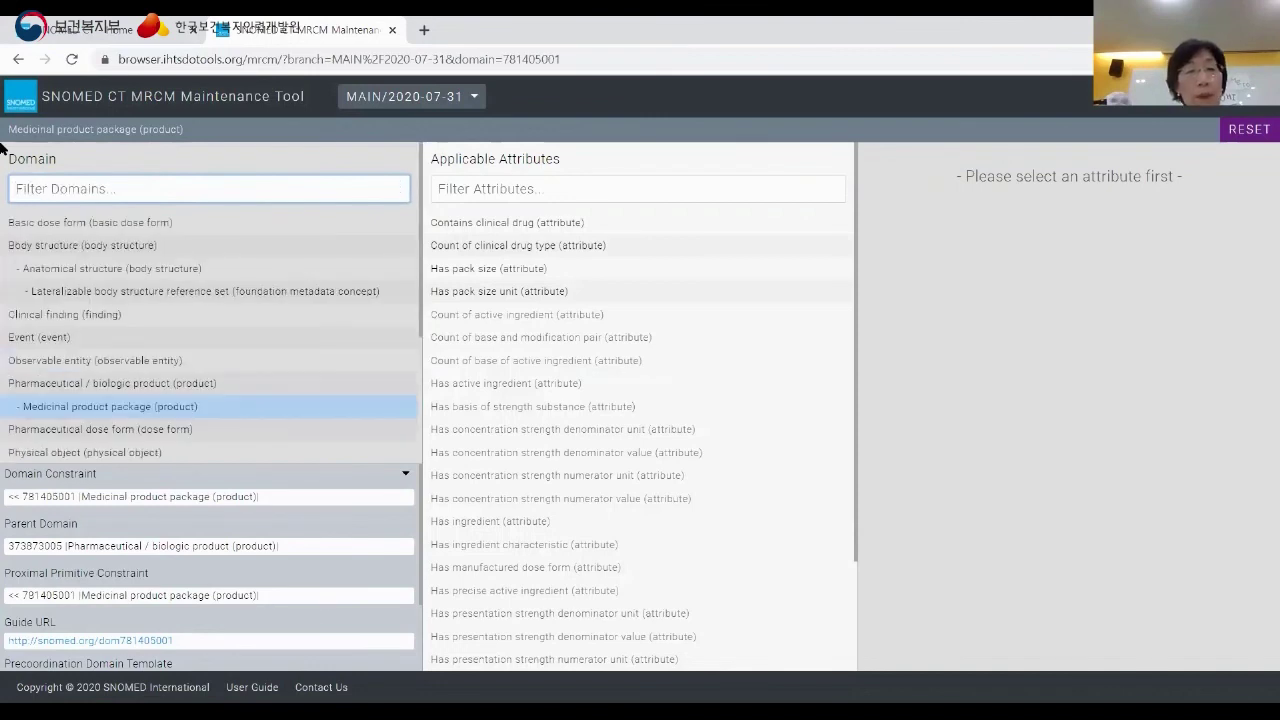
# Step: Filter the domain list by "disorder", and clear the filter to restore the full list
pyautogui.write('diso')
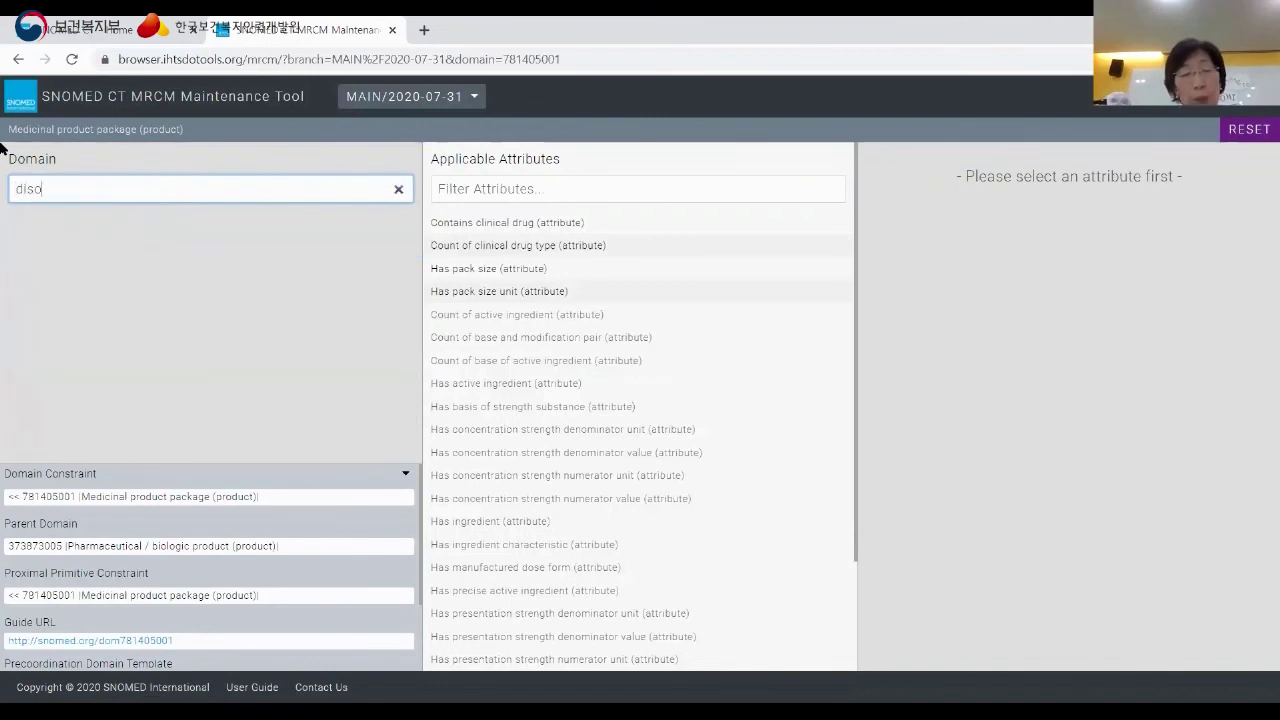
pyautogui.write('rder')
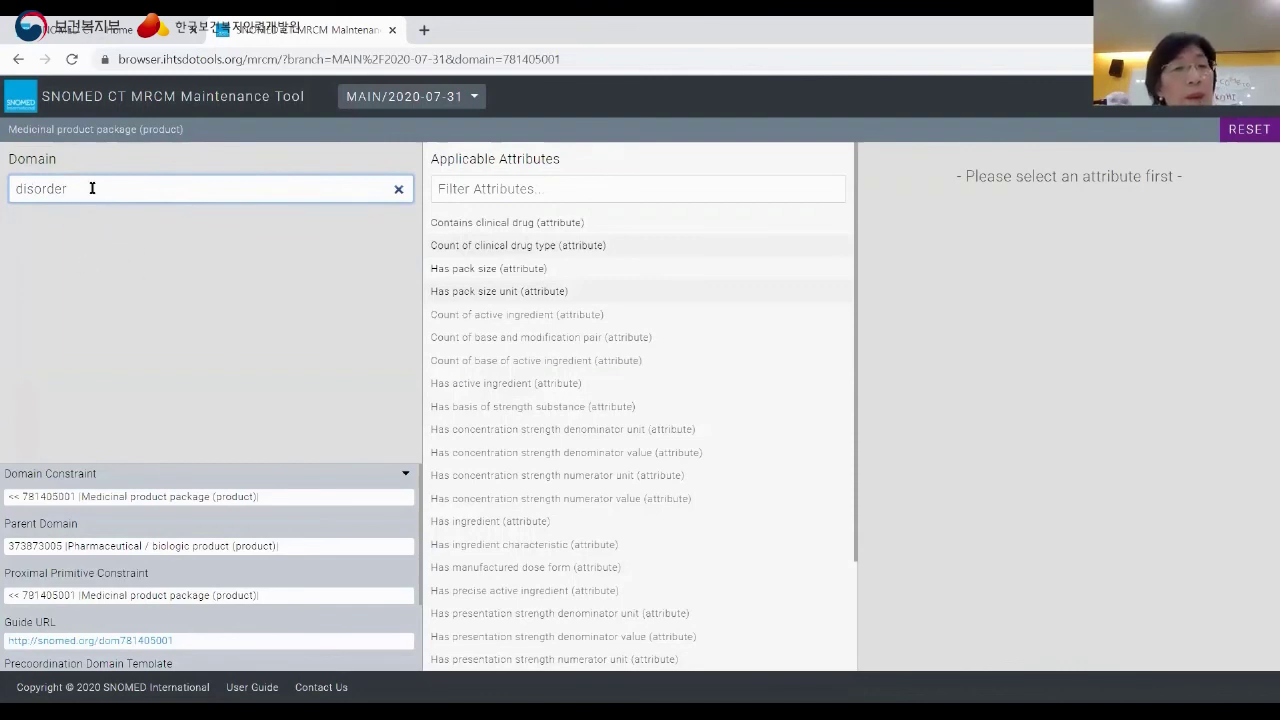
pyautogui.click(399, 189)
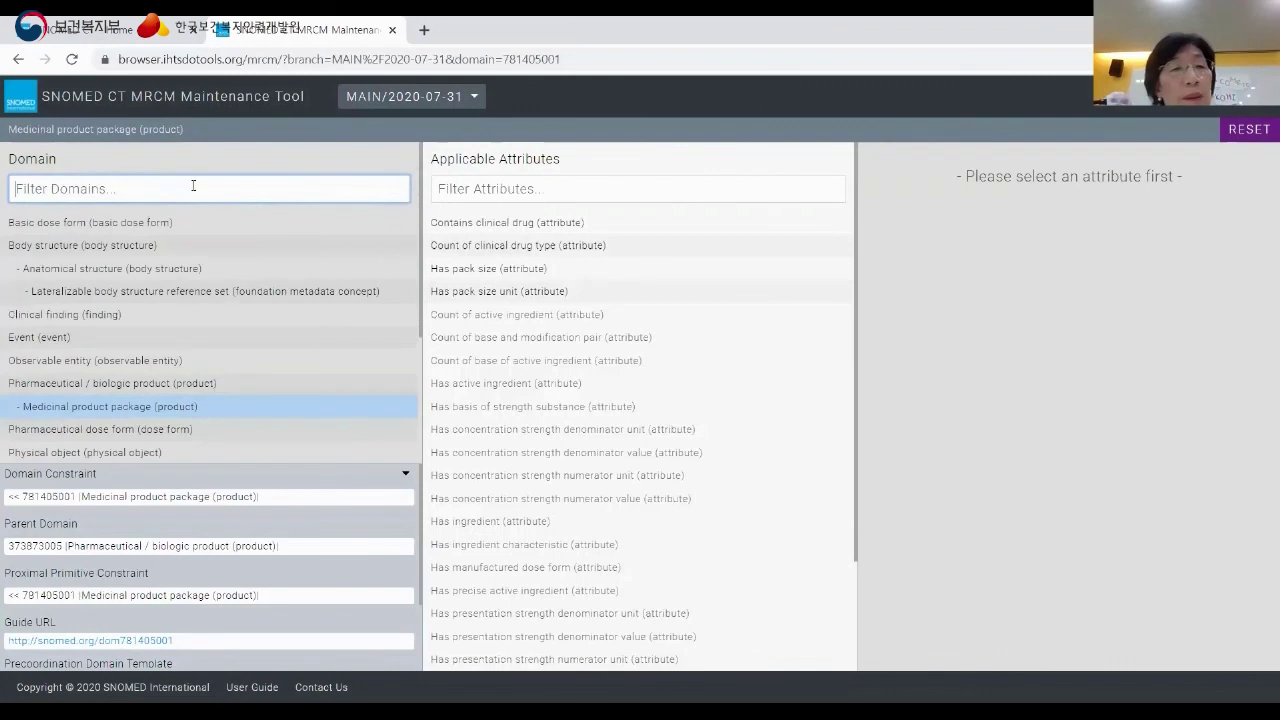
# Step: Select the Body structure (body structure) domain to view its applicable attributes
pyautogui.rightClick(172, 189)
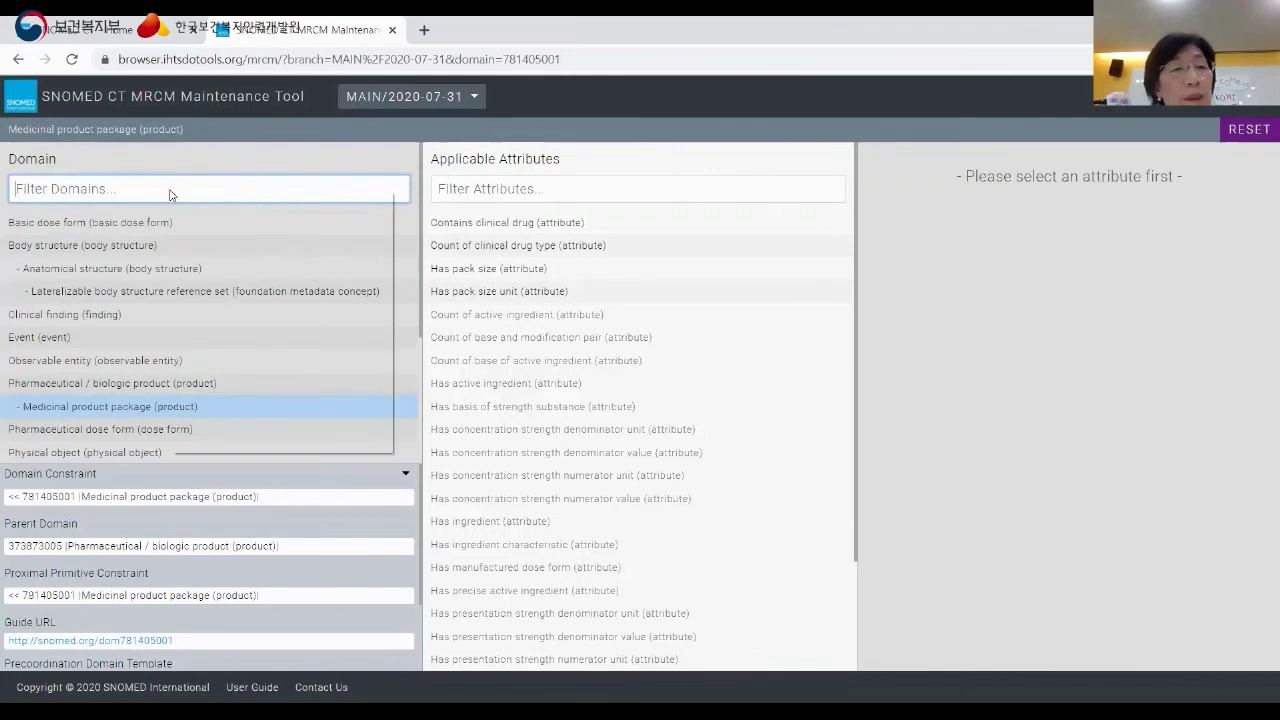
pyautogui.click(127, 189)
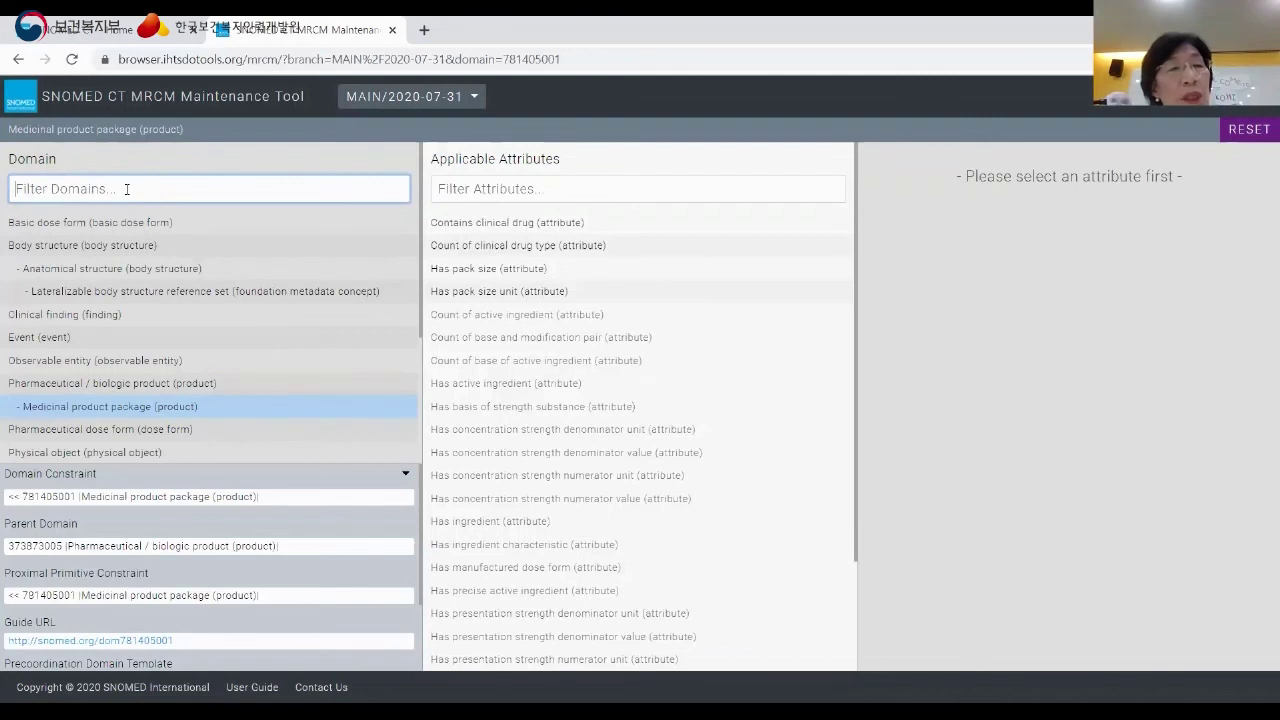
pyautogui.click(130, 226)
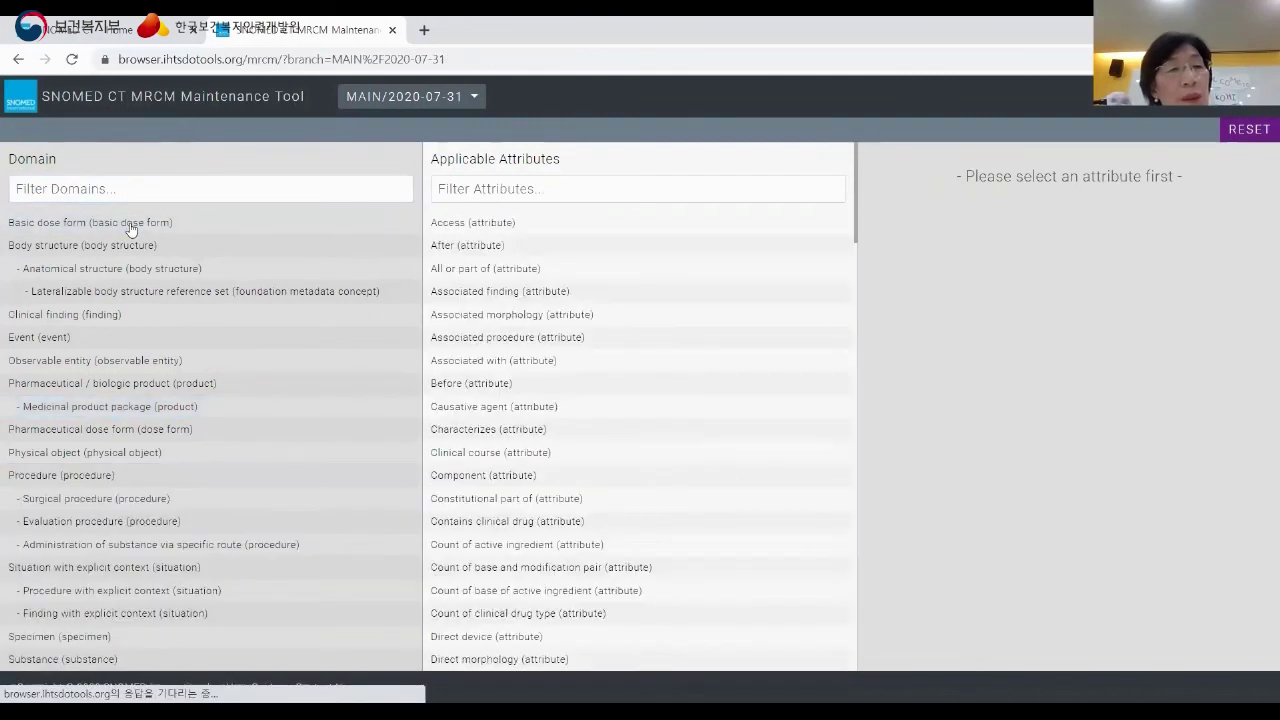
pyautogui.click(110, 249)
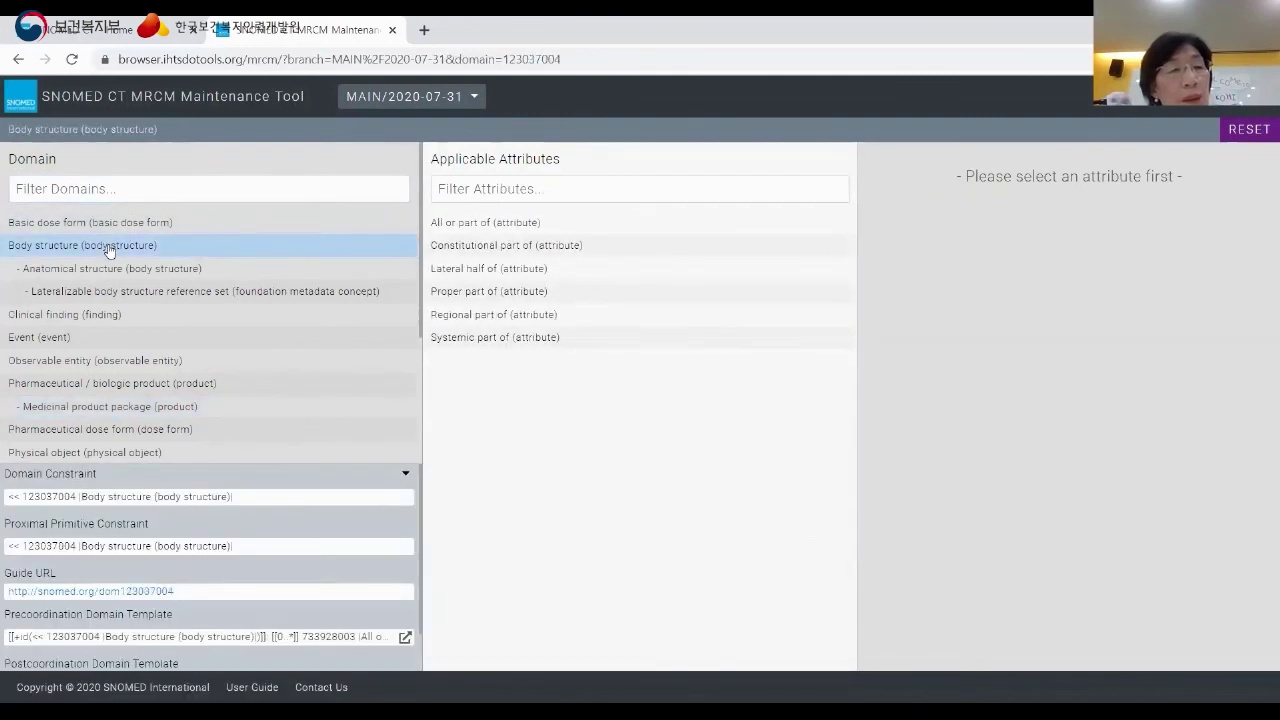
# Step: Filter the domain list by "clinical finding" and select the Clinical finding (finding) domain to view its applicable attributes
pyautogui.click(155, 189)
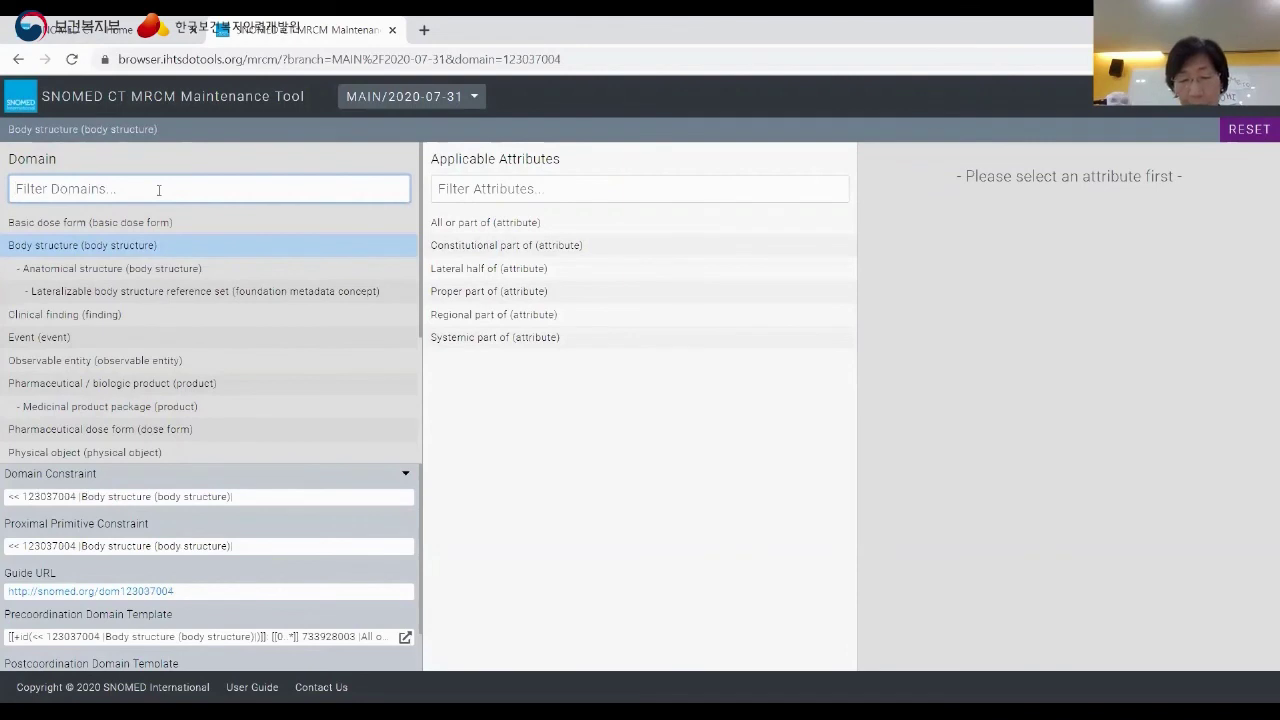
pyautogui.write('c;omod')
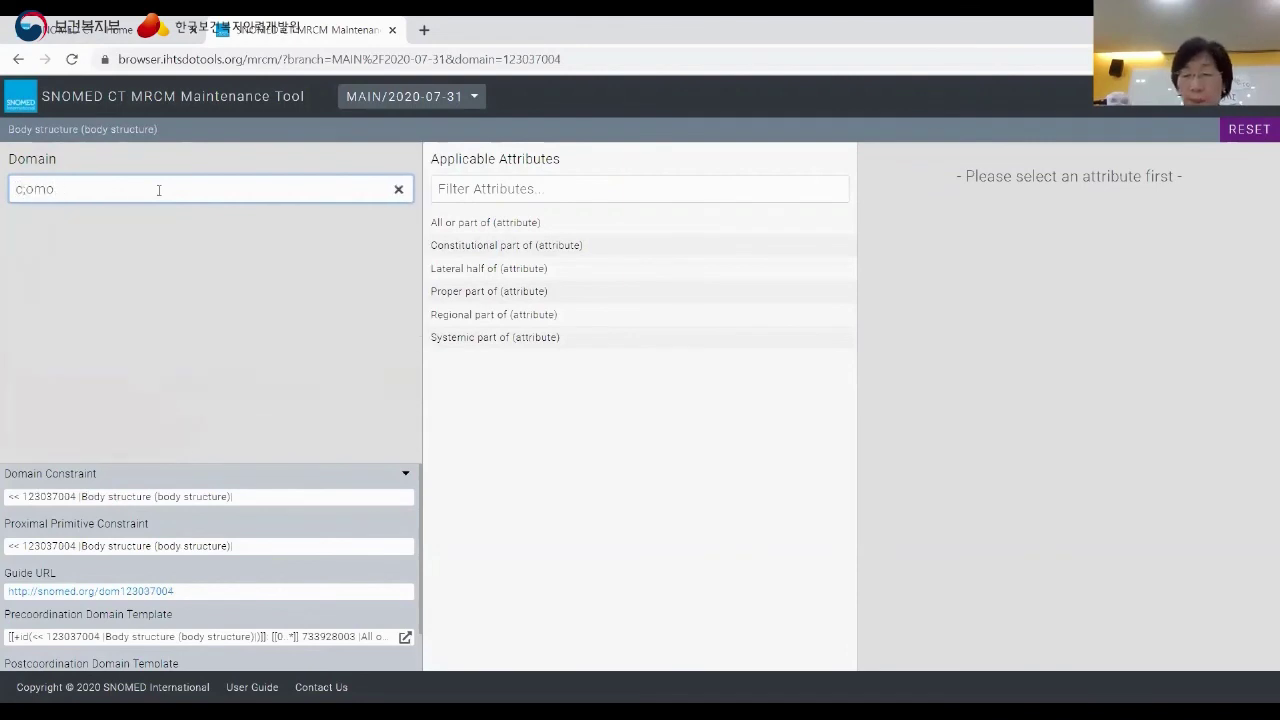
pyautogui.press('BackSpace')
pyautogui.press('BackSpace')
pyautogui.press('BackSpace')
pyautogui.press('BackSpace')
pyautogui.press('BackSpace')
pyautogui.write('cli')
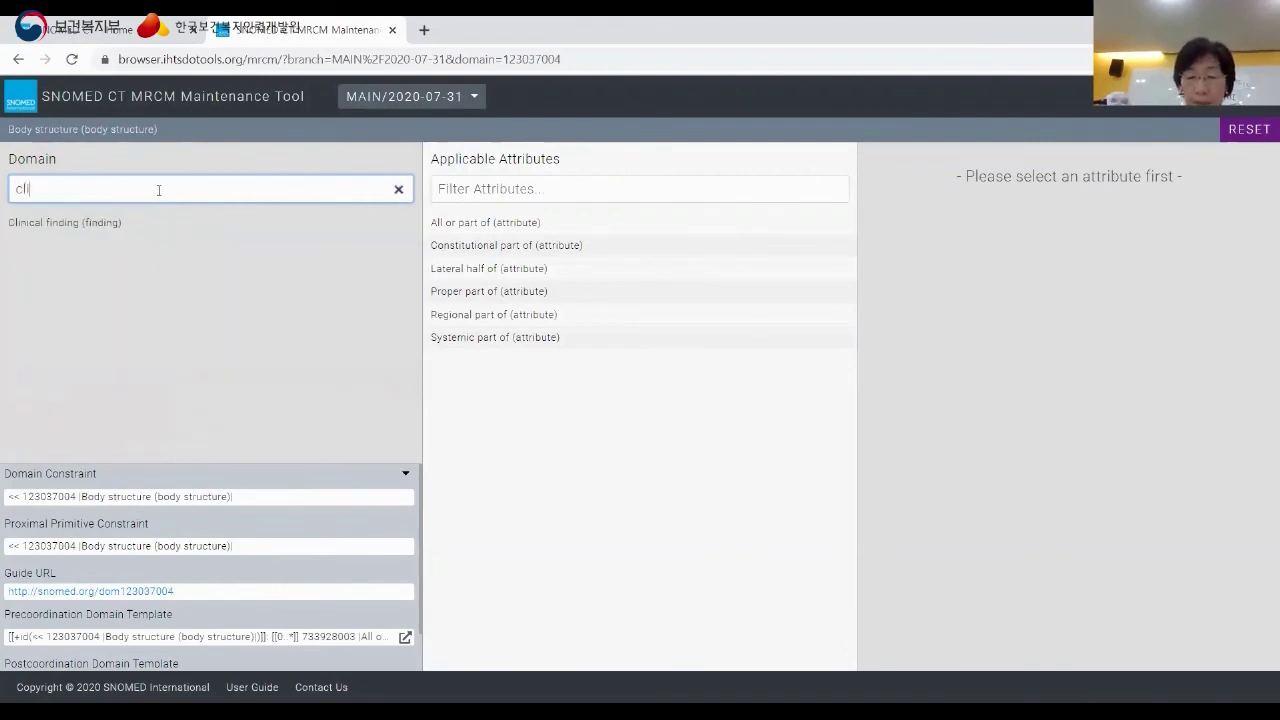
pyautogui.write('nical fidin')
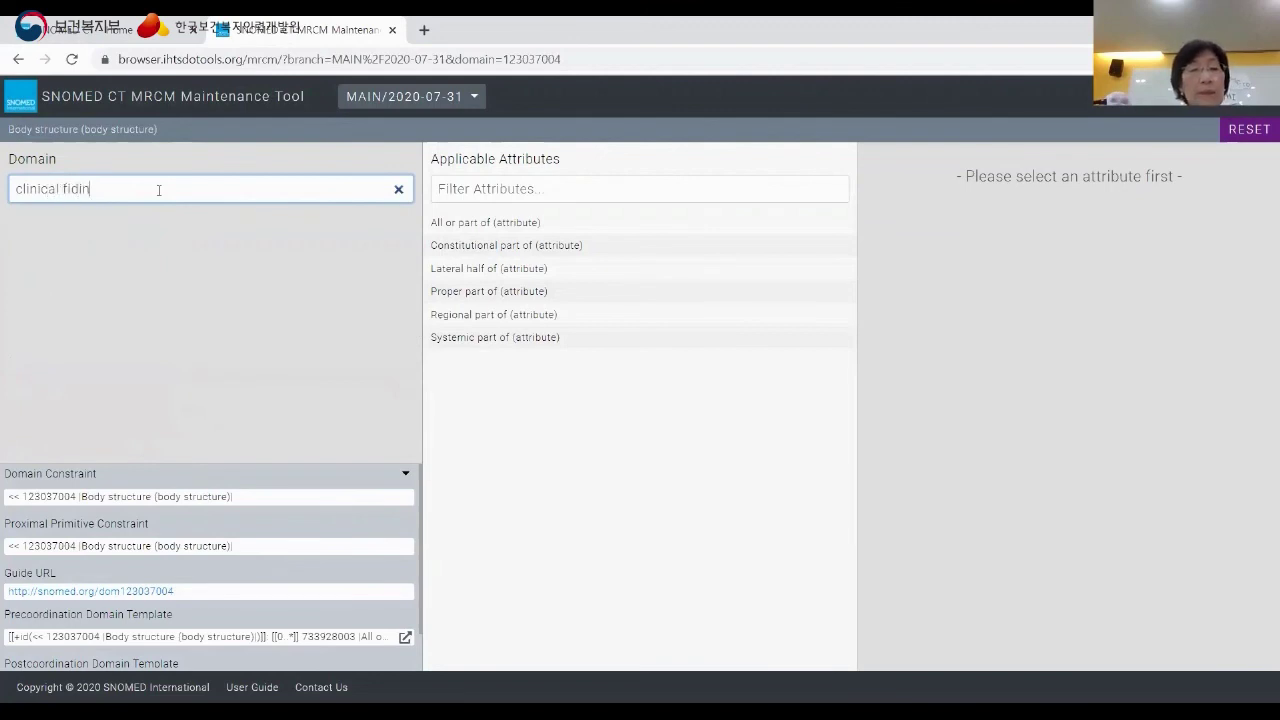
pyautogui.press('BackSpace')
pyautogui.write('nding')
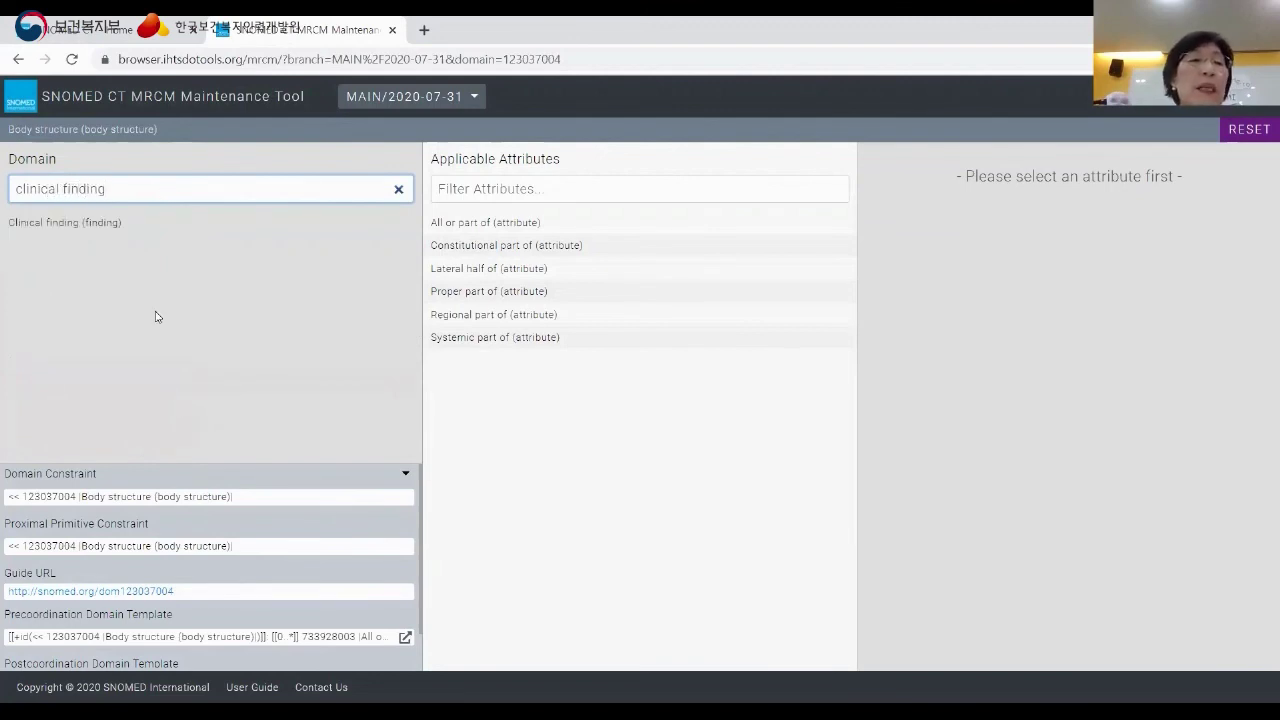
pyautogui.click(44, 222)
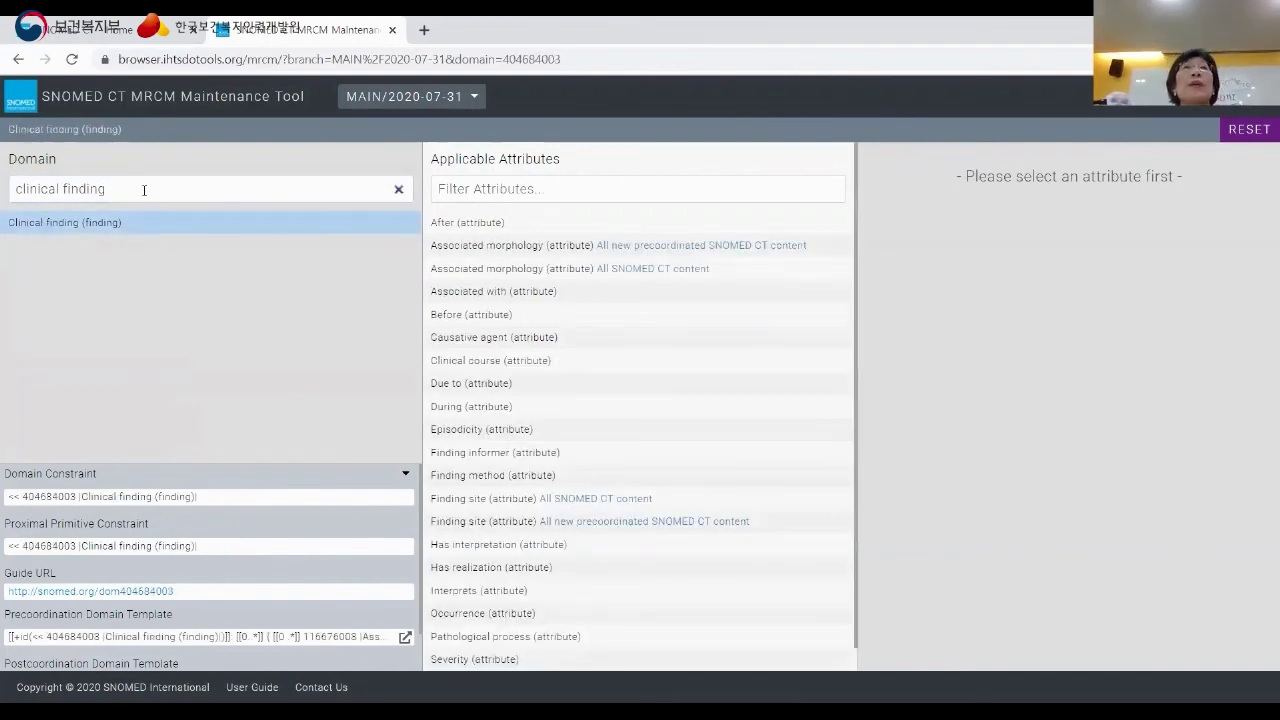
# Step: Filter the applicable attributes by "finding site" and select the Finding site attribute for All SNOMED CT content
pyautogui.click(567, 200)
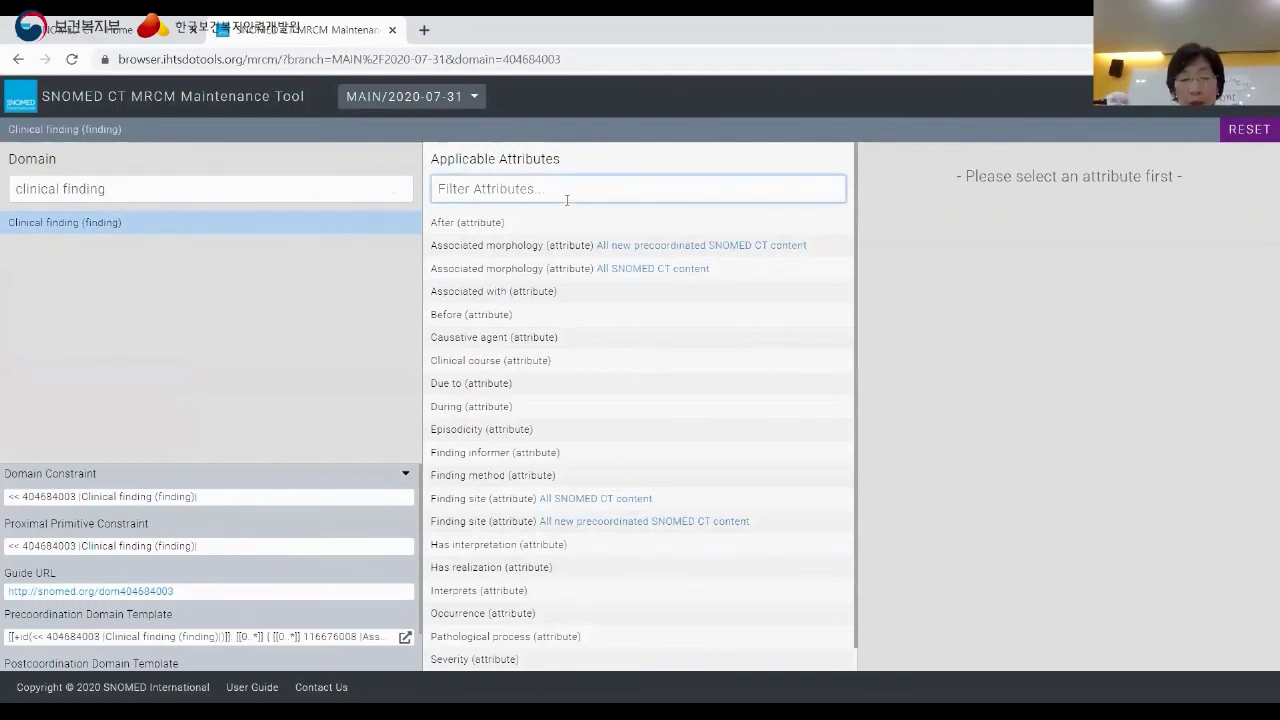
pyautogui.write('finding stie')
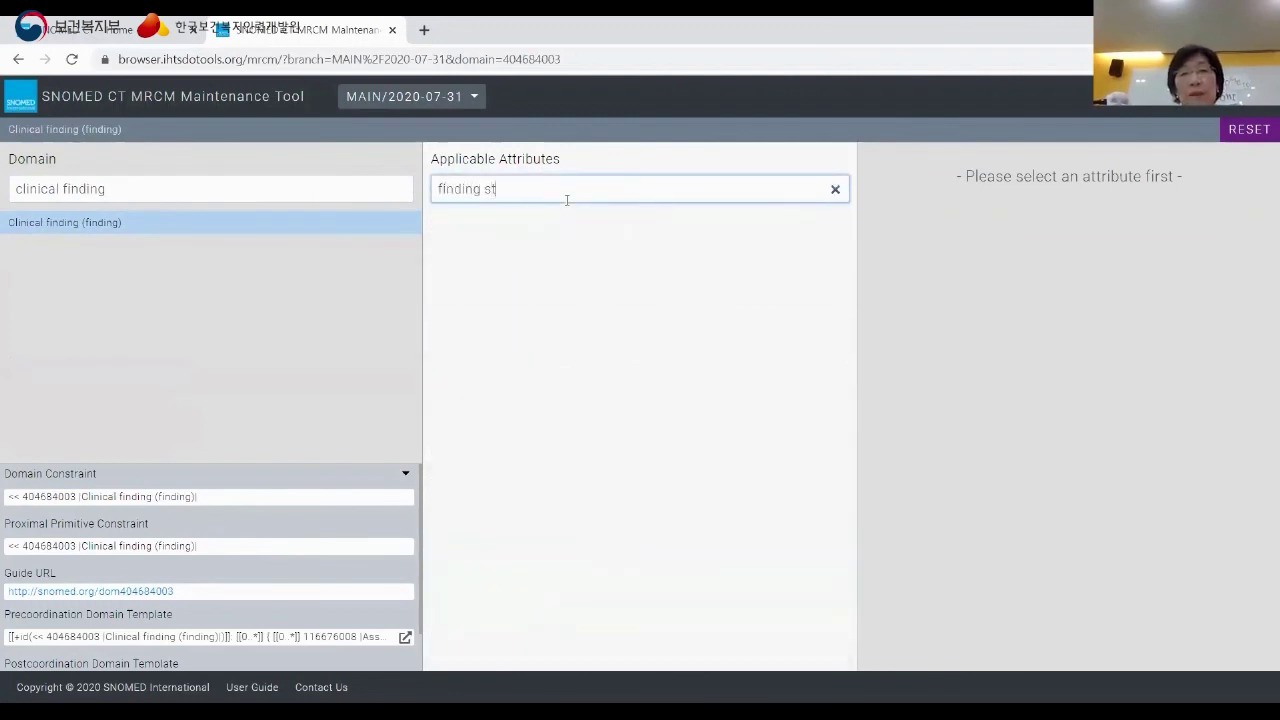
pyautogui.press('BackSpace')
pyautogui.press('BackSpace')
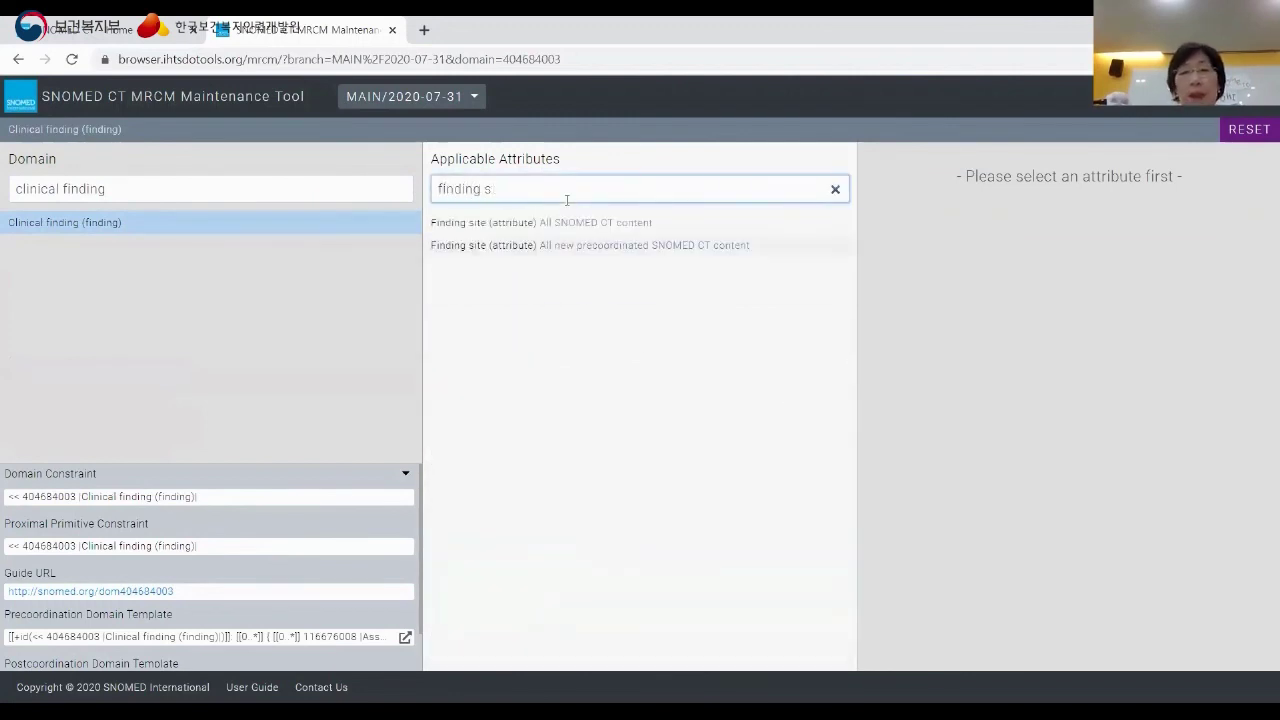
pyautogui.write('ite')
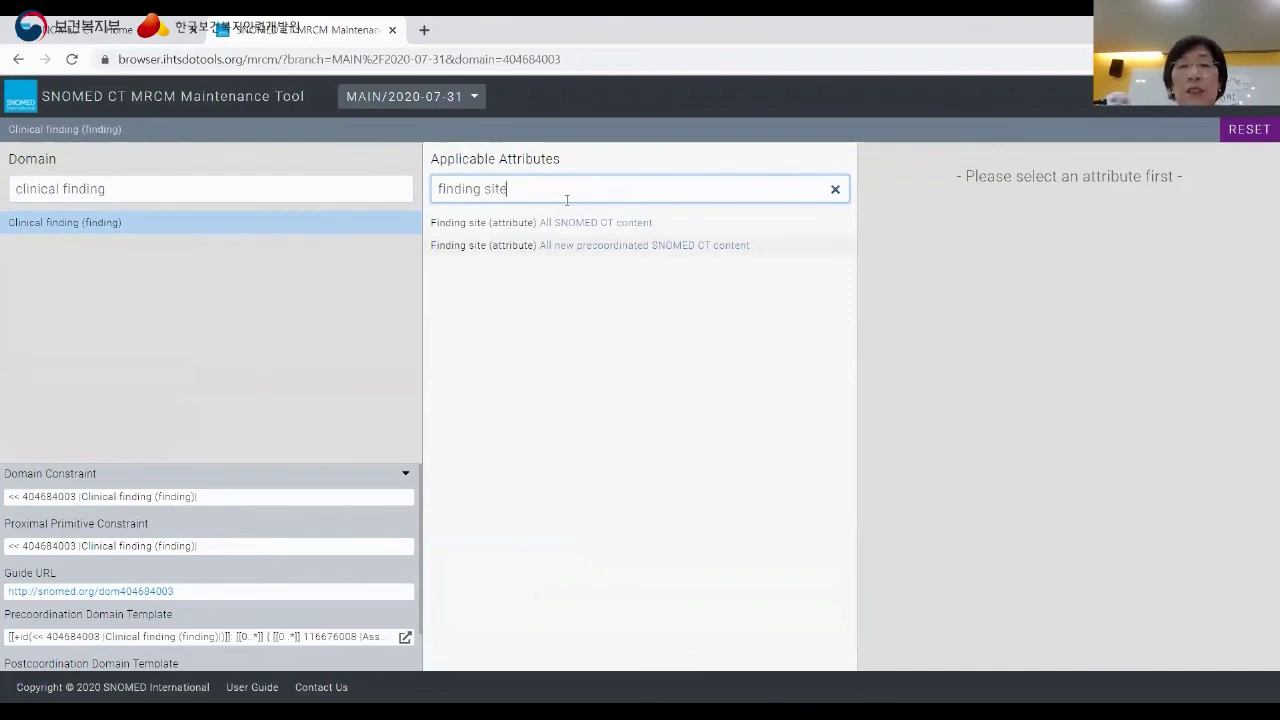
pyautogui.click(478, 228)
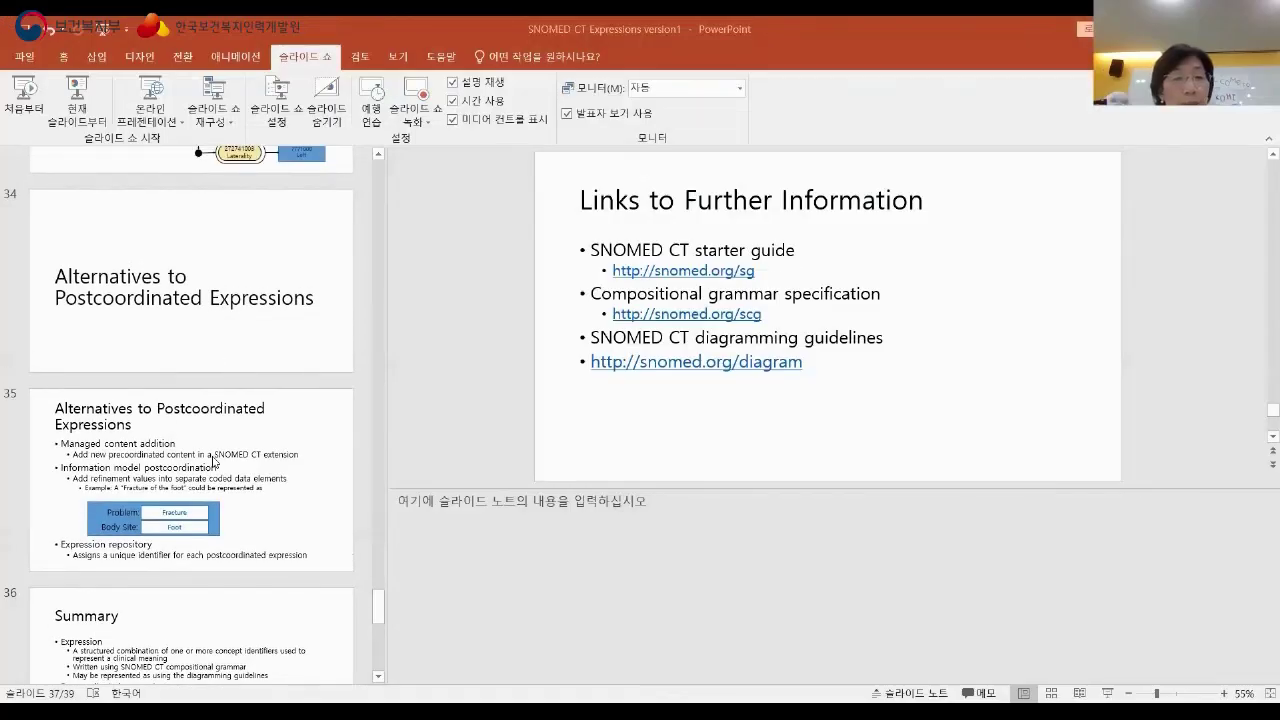
# Step: In the PowerPoint presentation on SNOMED CT Expressions, display slide 35, "Alternatives to Postcoordinated Expressions"
pyautogui.click(213, 460)
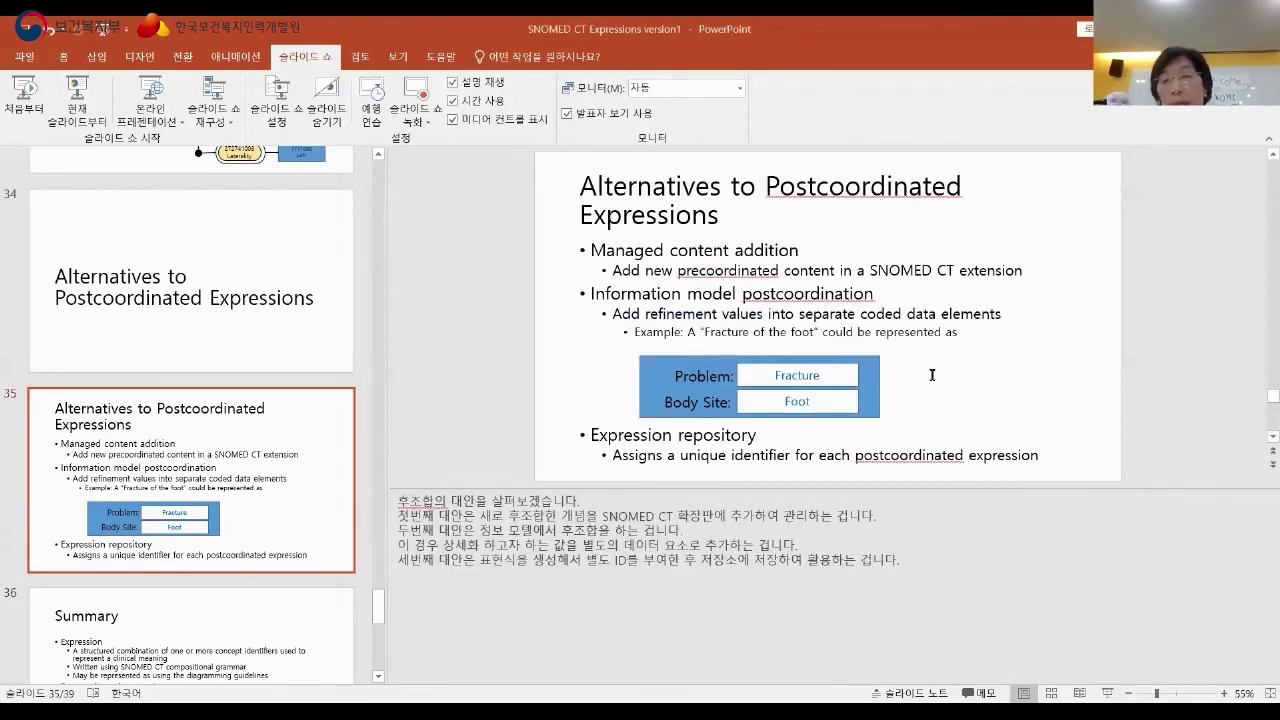